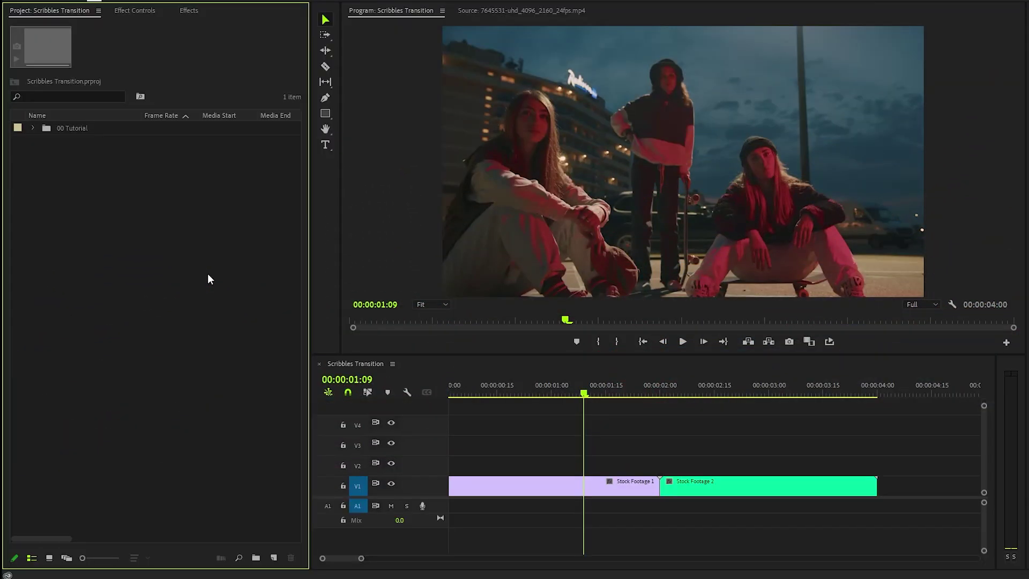
- Create a new Adjustment Layer in the Project panel with default settings
left_click_drag(579, 397, 559, 417)
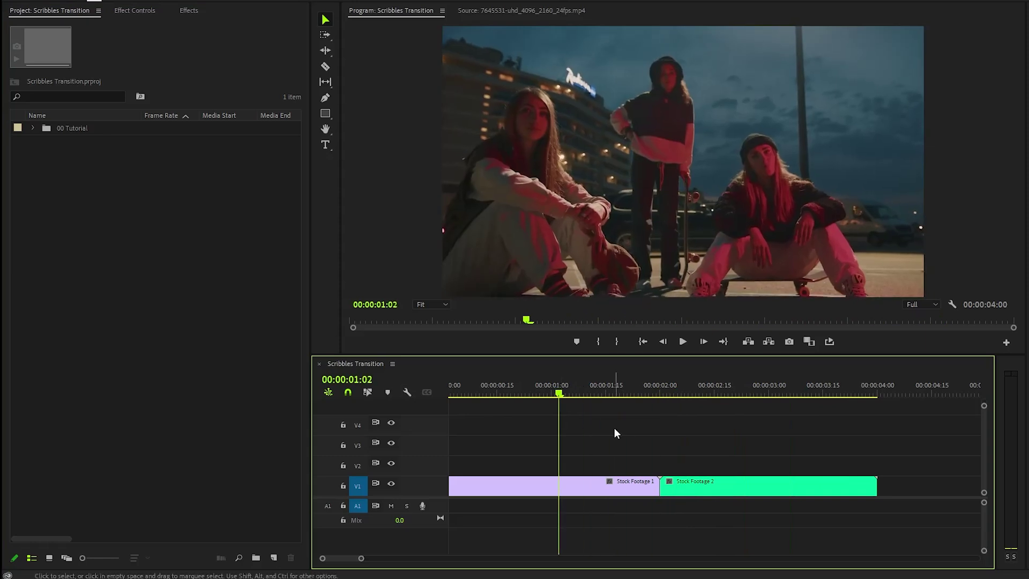
left_click(150, 221)
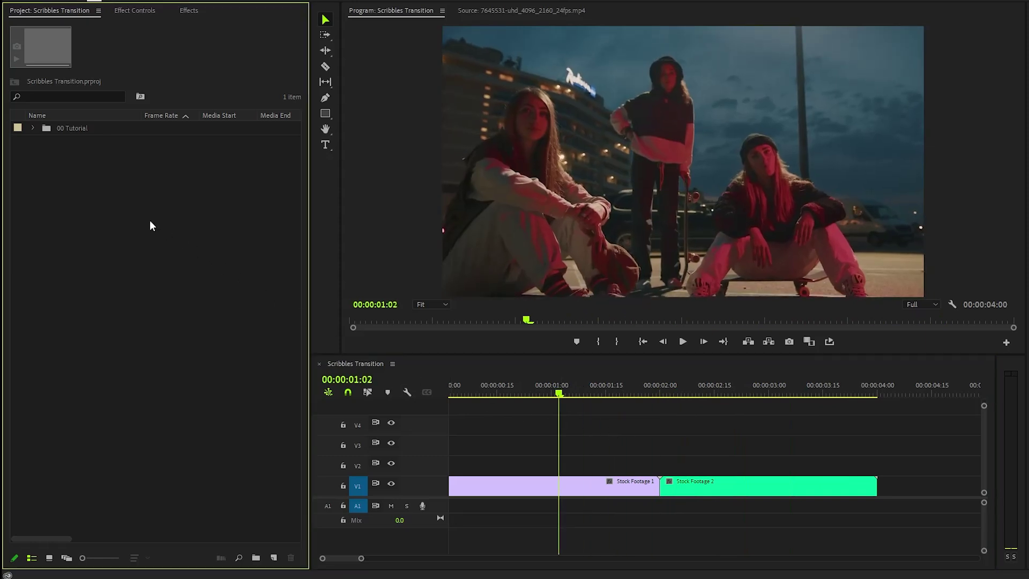
right_click(150, 219)
mouse_move(186, 271)
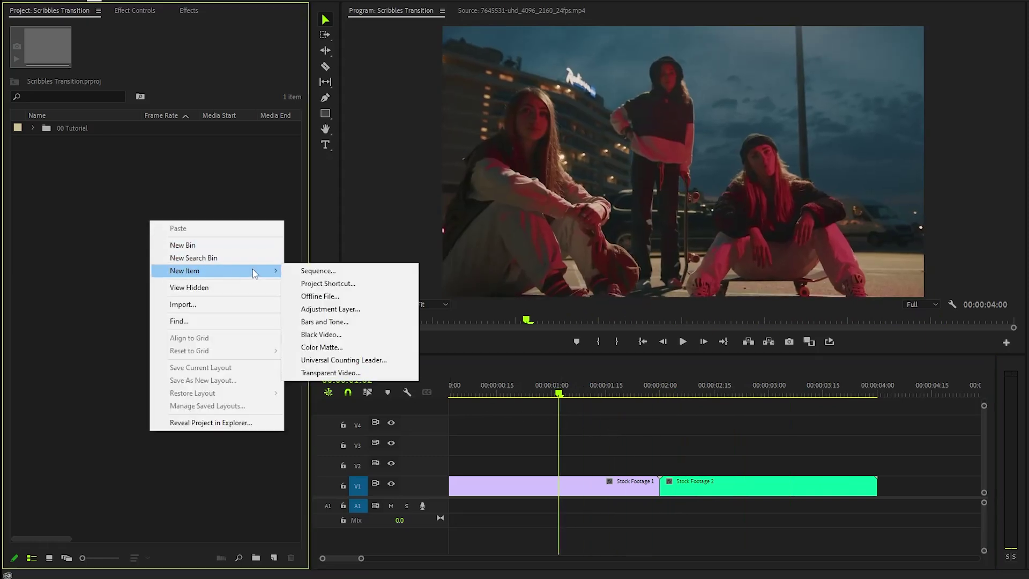
left_click(340, 308)
left_click(568, 314)
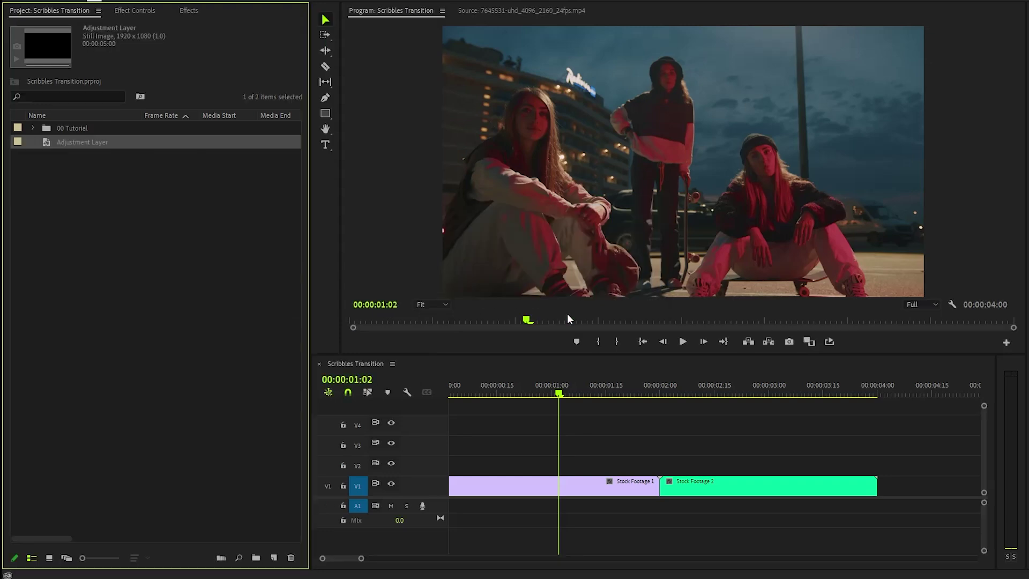
- Zoom the timeline around the cut and place the adjustment layer on V2 at 01:25
left_click_drag(559, 394, 660, 417)
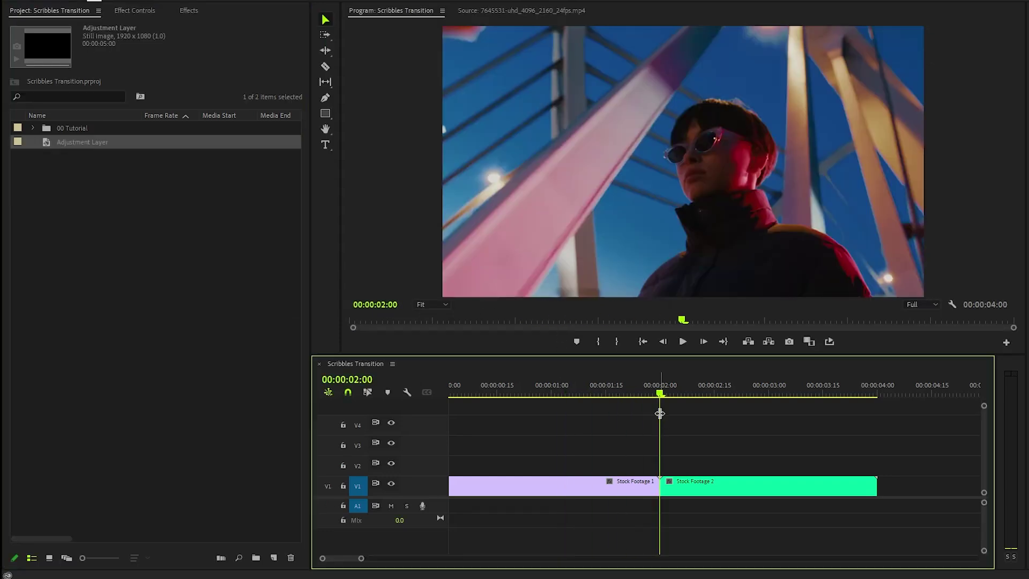
key("equal")
key("equal")
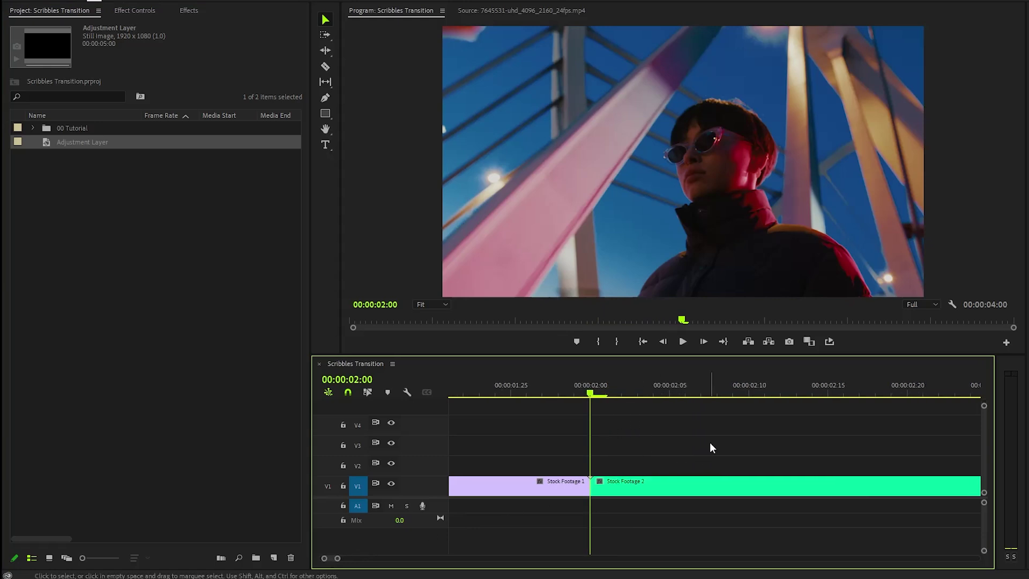
key("Left")
key("Left")
key("Left")
key("Left")
key("Left")
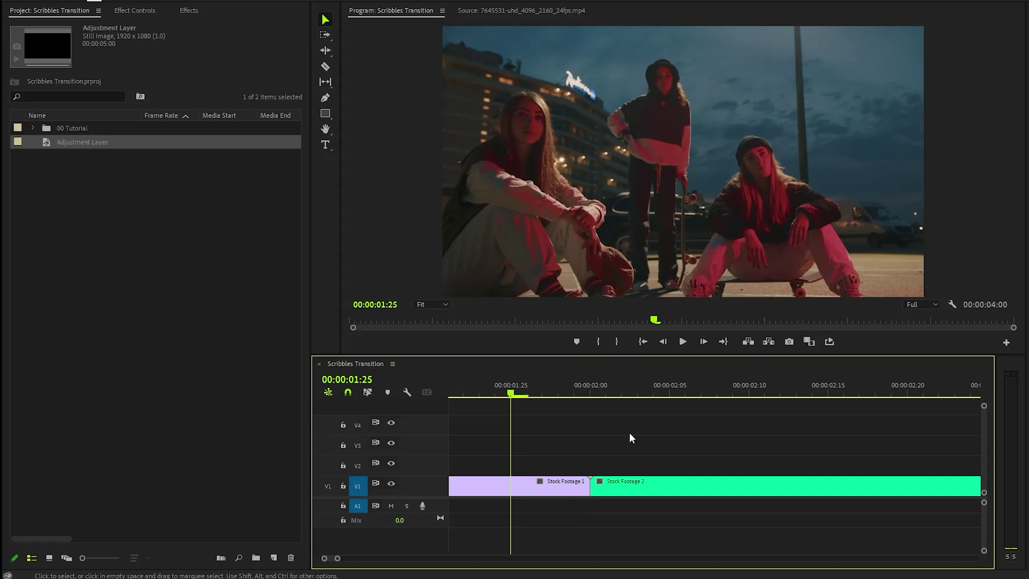
left_click_drag(46, 146, 510, 463)
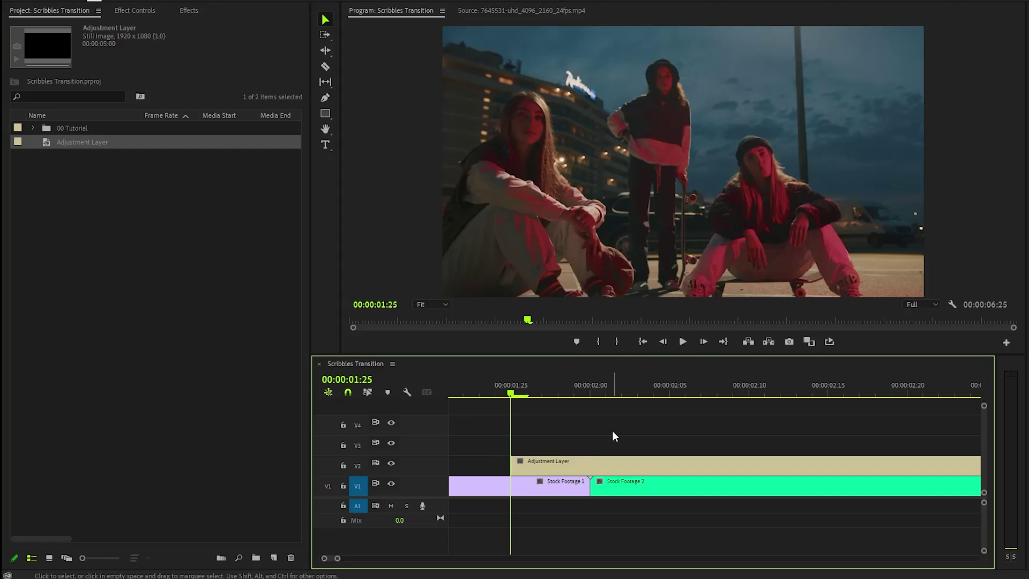
- Set the V2 adjustment layer's duration to 10 frames so it straddles the cut
right_click(635, 464)
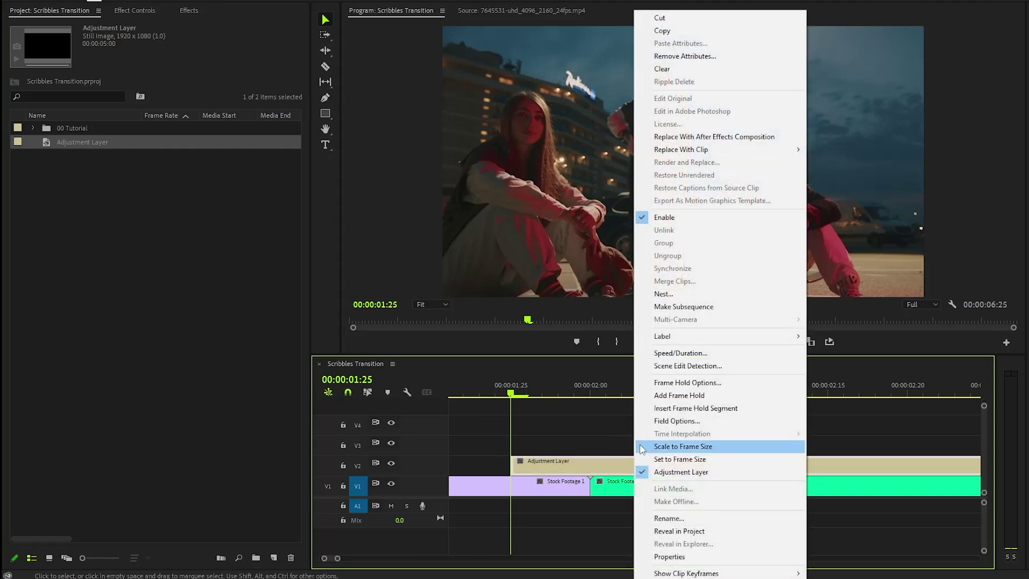
left_click(663, 355)
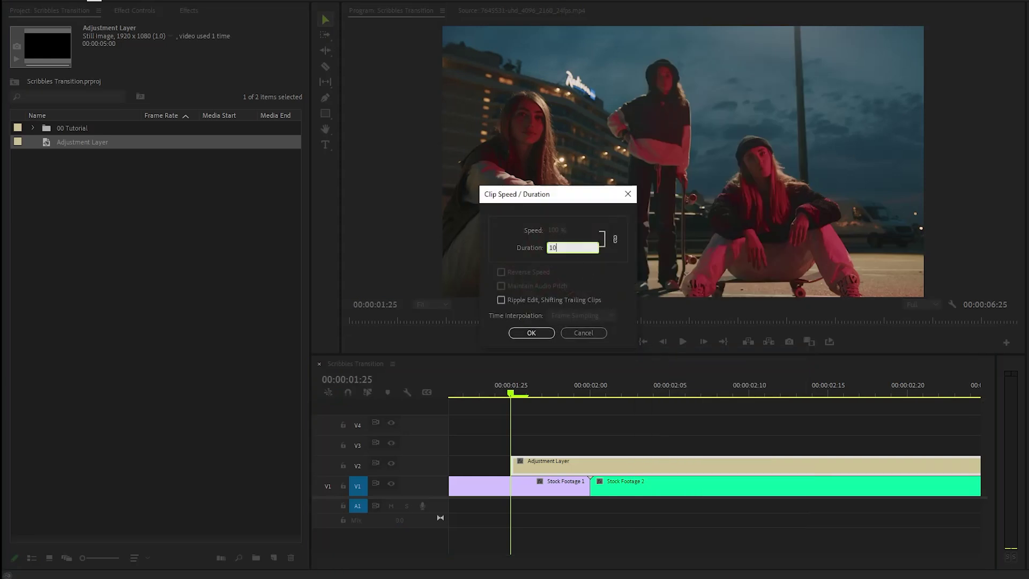
key("Tab")
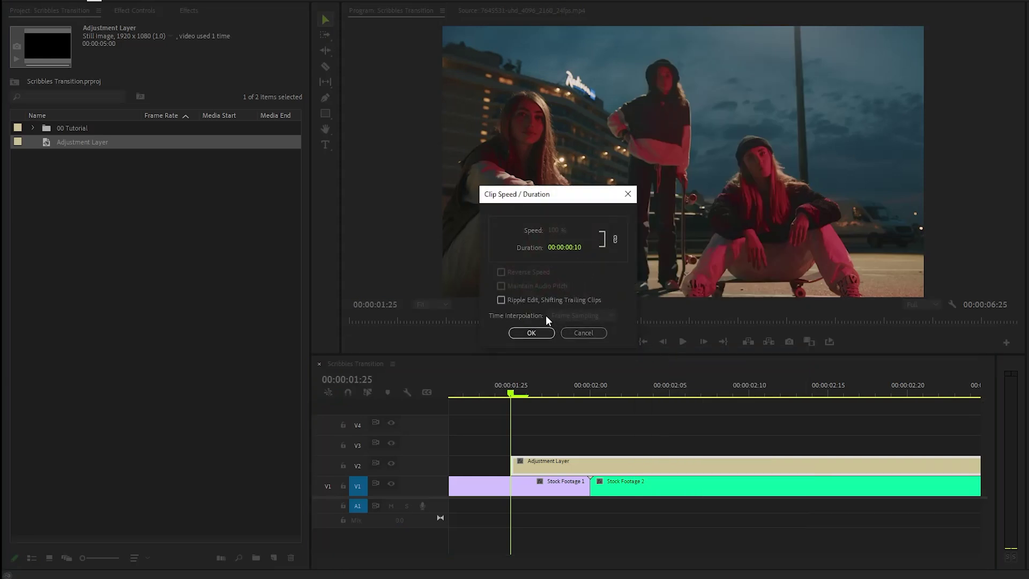
left_click(531, 333)
left_click_drag(518, 394, 558, 415)
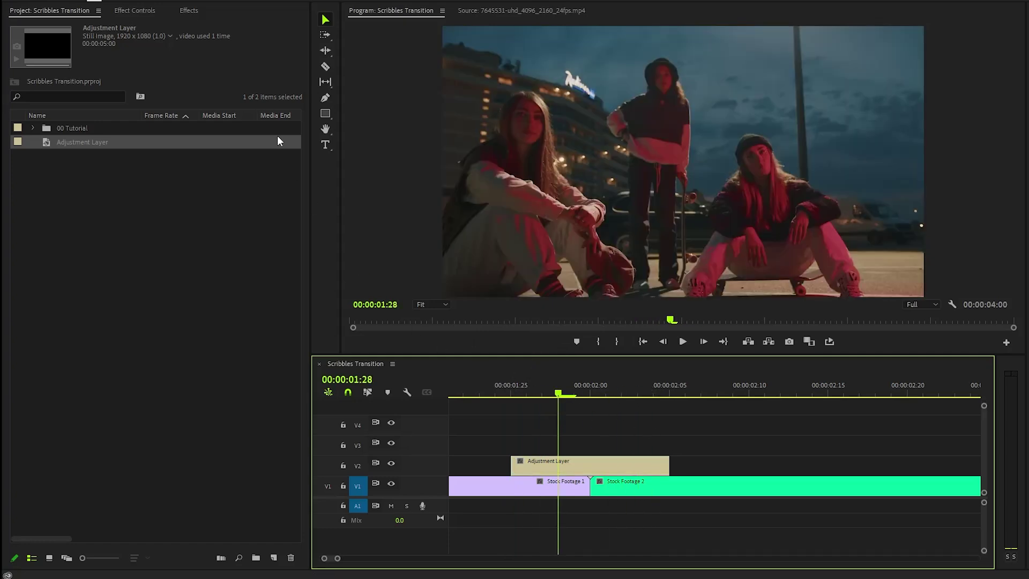
- Apply the Distort > Transform effect to the V2 adjustment layer
left_click(192, 10)
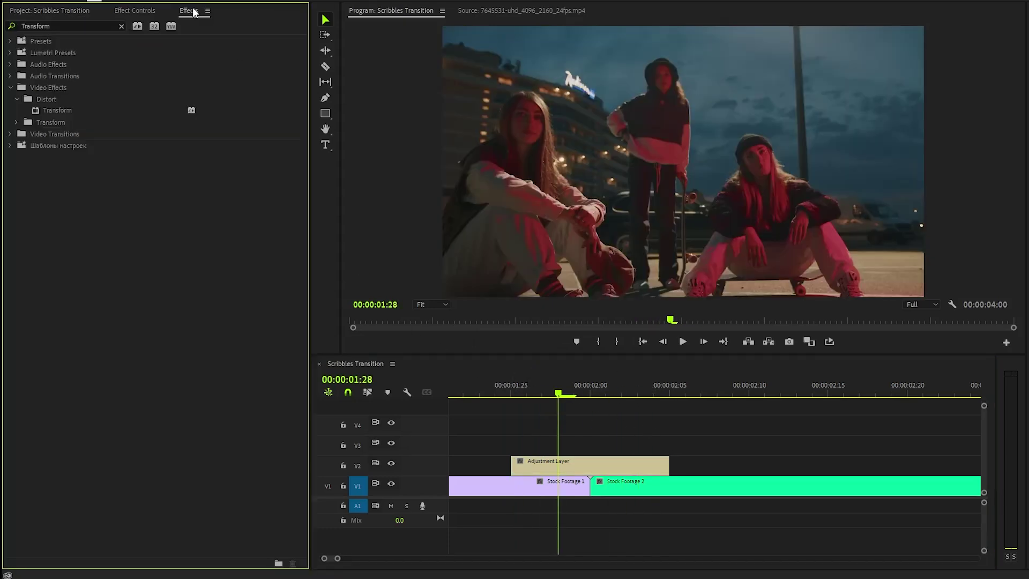
left_click(57, 113)
left_click_drag(60, 110, 589, 464)
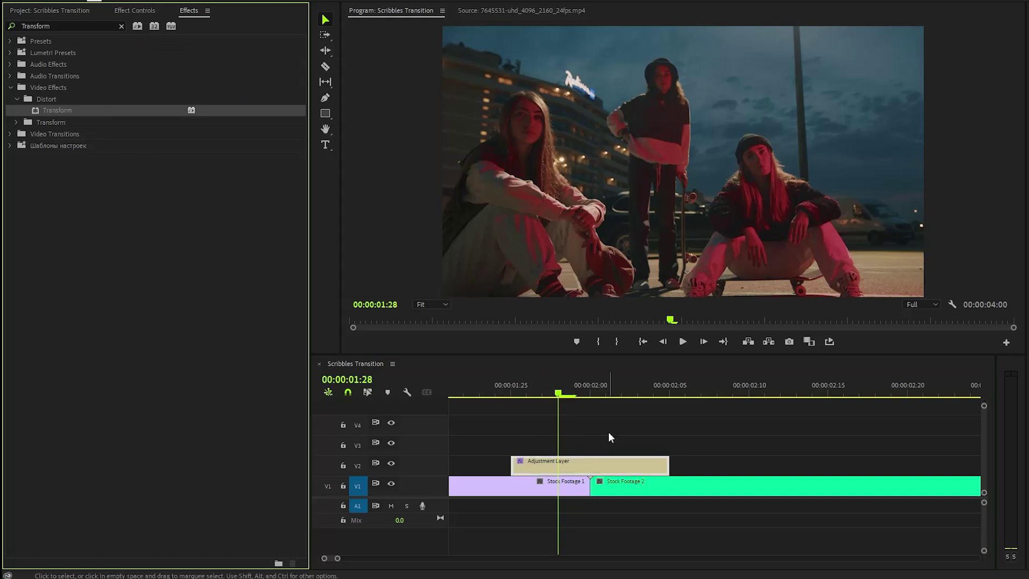
- Add Scale keyframes at the layer's start and end, easing the first out and the second in
left_click(141, 11)
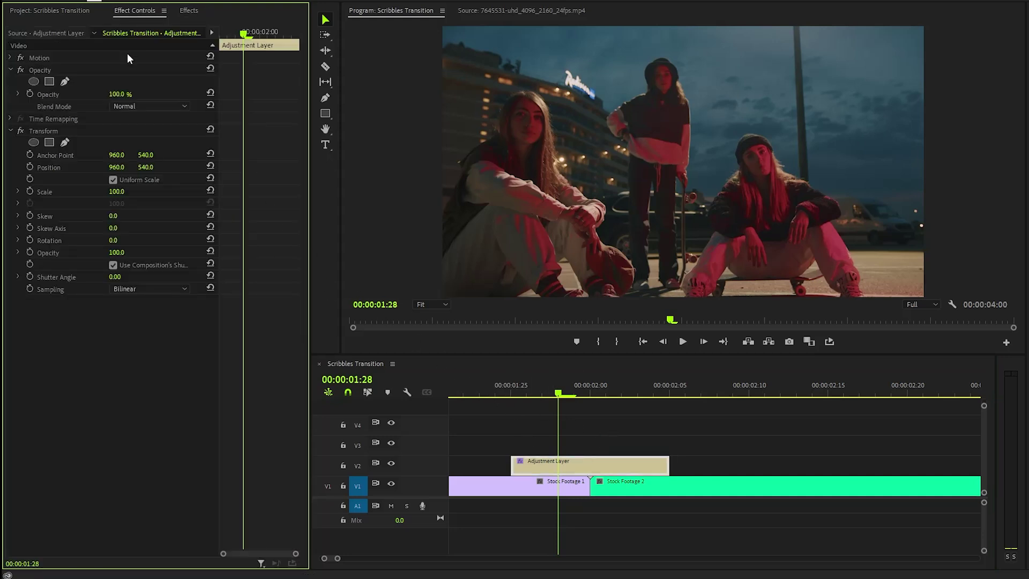
left_click(70, 131)
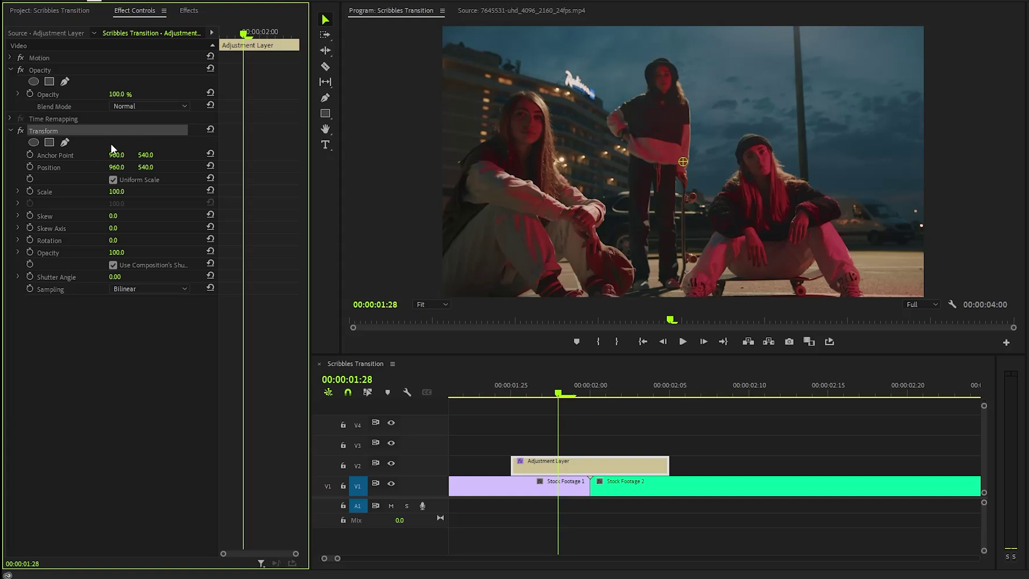
left_click(30, 191)
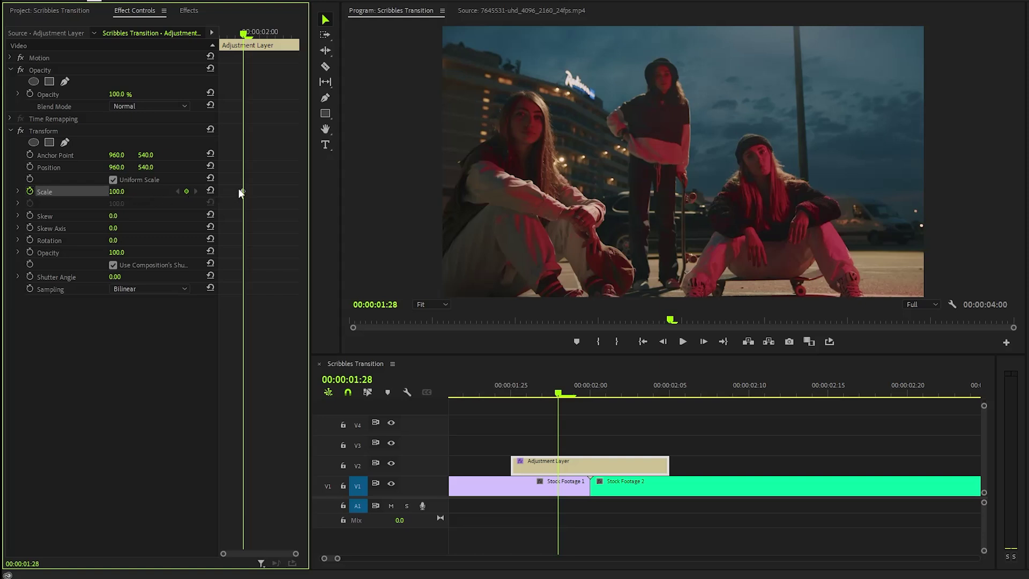
left_click_drag(243, 191, 218, 193)
left_click(188, 192)
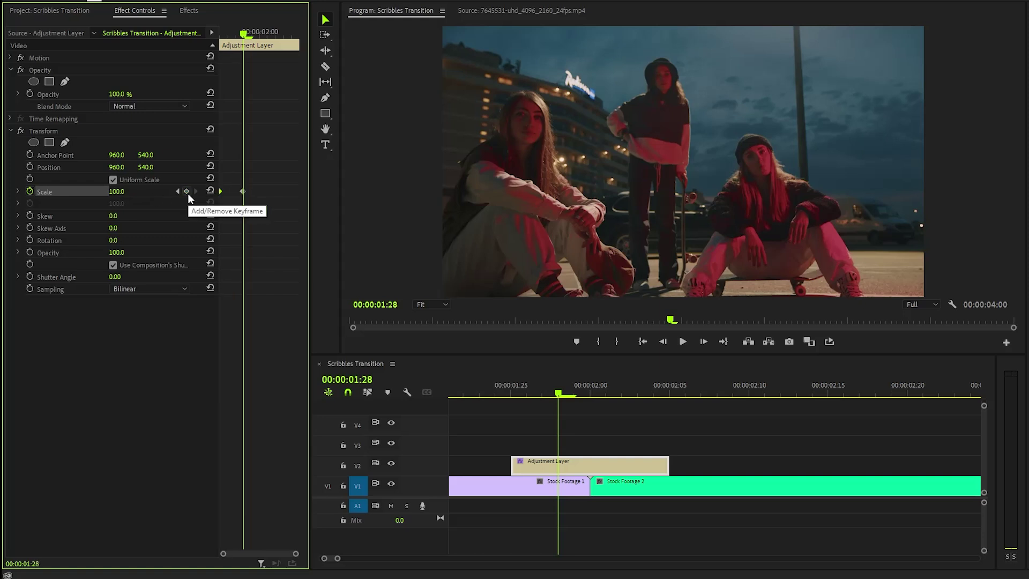
right_click(244, 192)
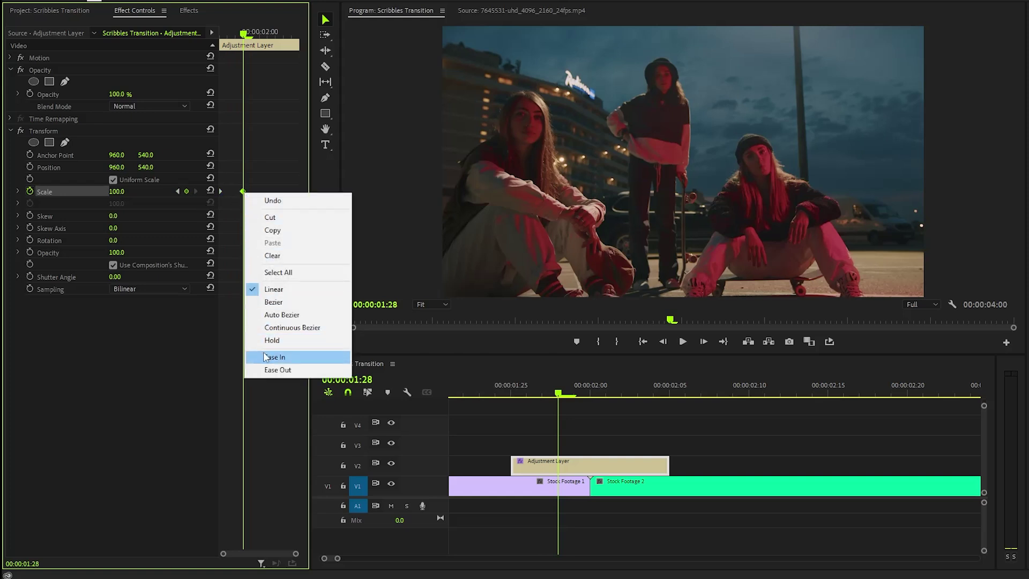
left_click(265, 357)
right_click(220, 192)
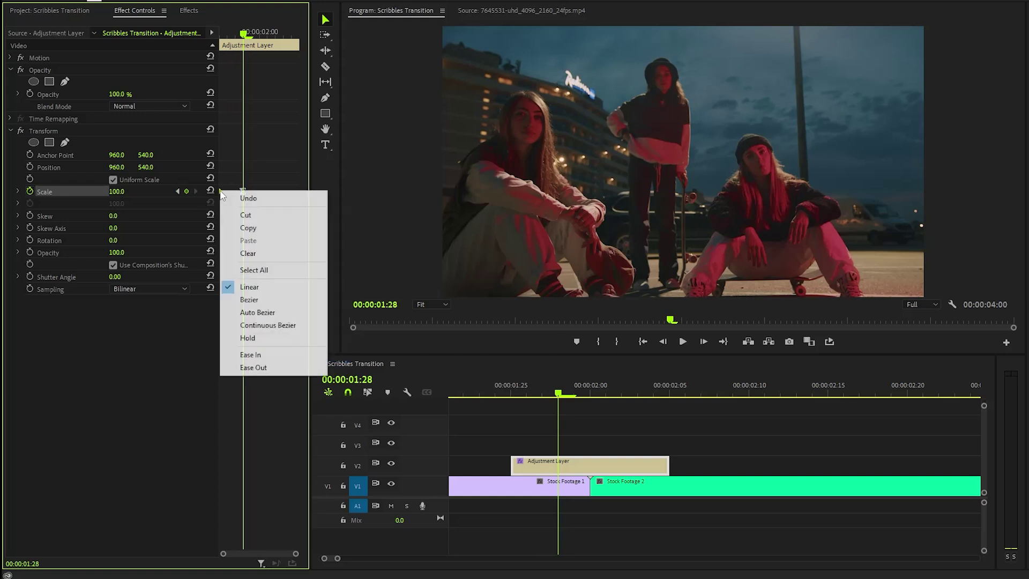
left_click(270, 367)
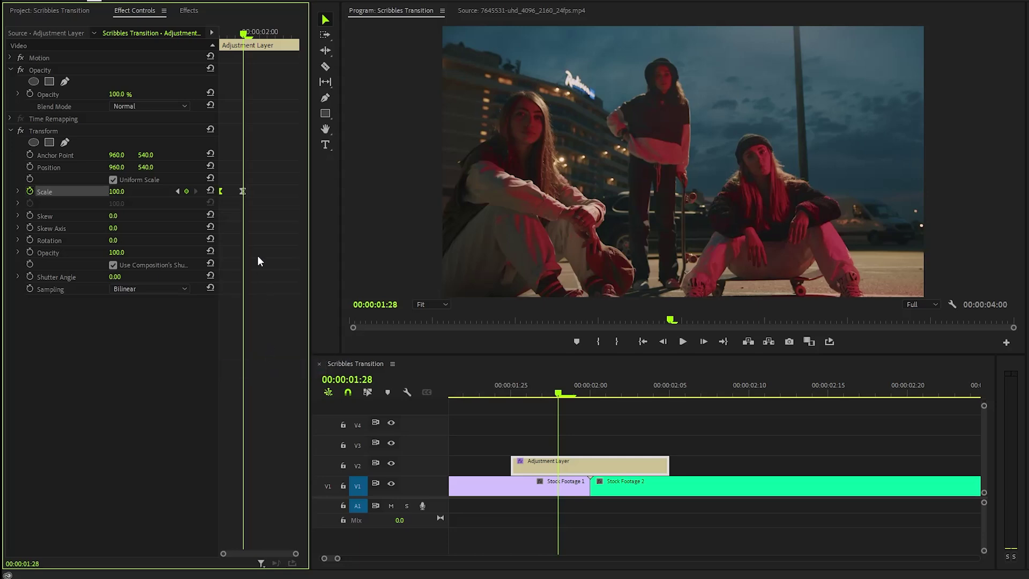
left_click_drag(242, 192, 297, 191)
- Set Transform Scale to 120 at 00:00:02:00
left_click(278, 237)
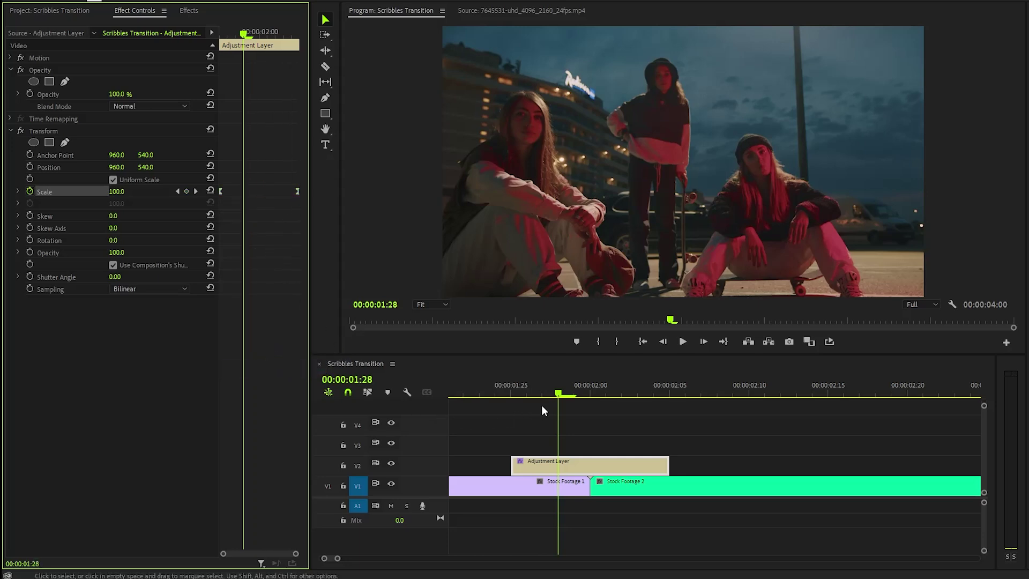
left_click_drag(559, 397, 586, 395)
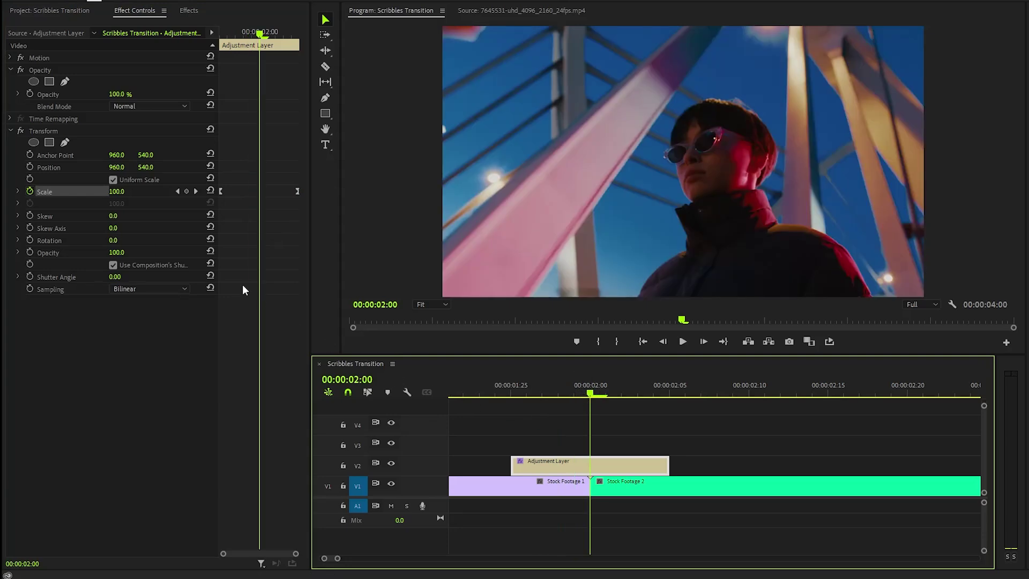
left_click(116, 191)
type("120")
key("Return")
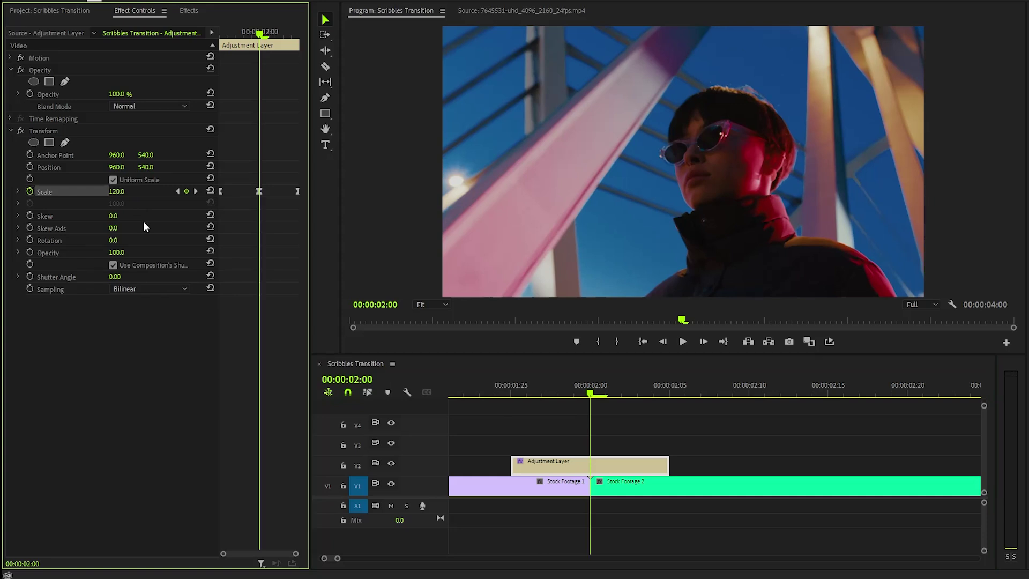
- Turn off Use Composition's Shutter Angle and set Shutter Angle to 360, then preview the zoom
left_click(146, 268)
left_click(109, 277)
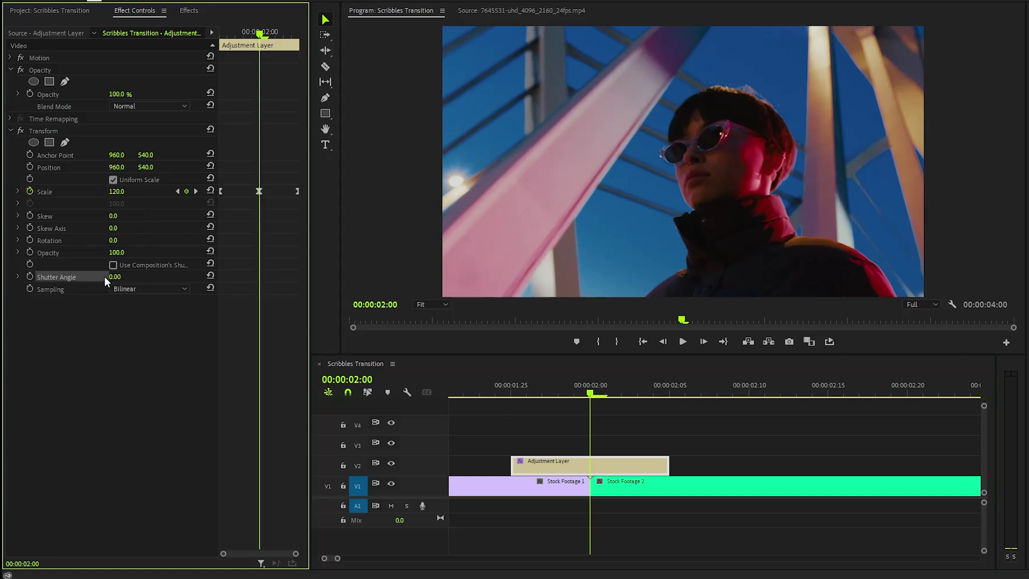
type("360")
key("Return")
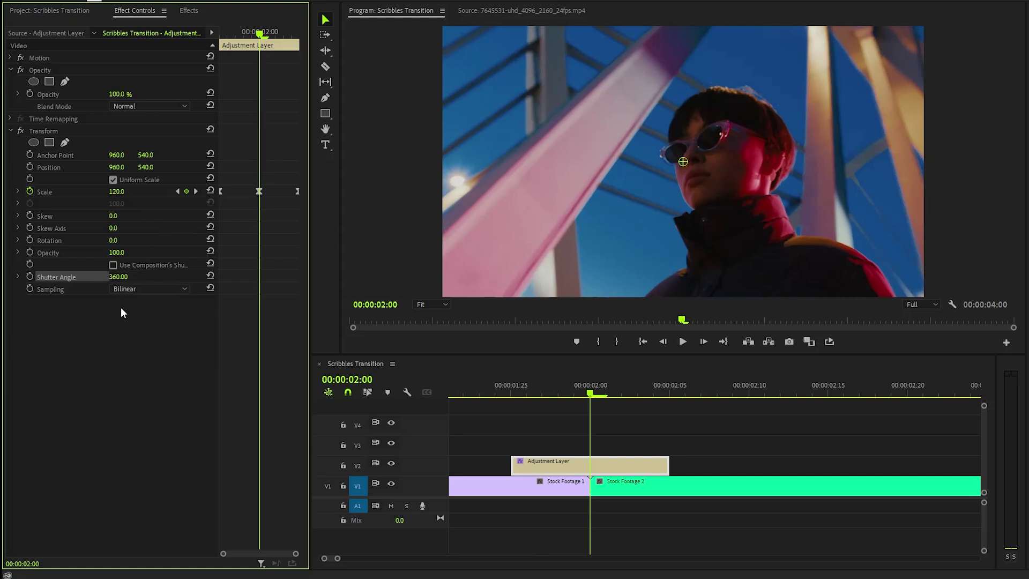
left_click_drag(502, 386, 629, 406)
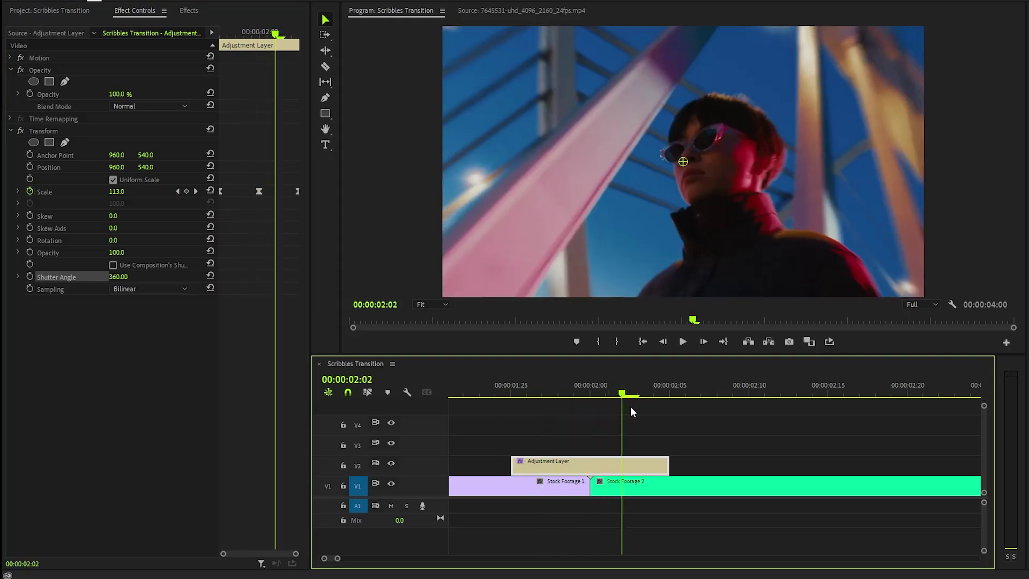
left_click(688, 413)
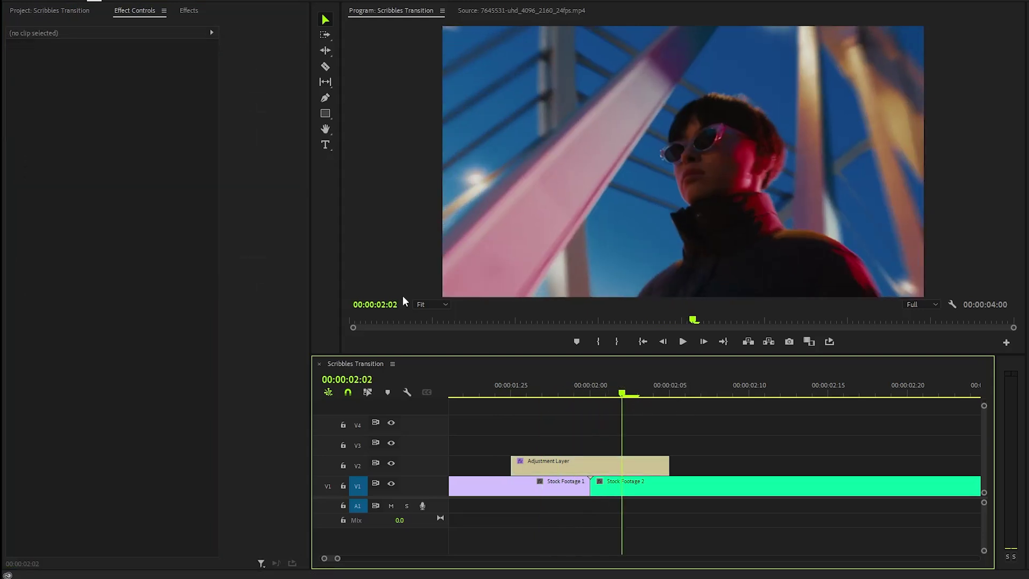
- Place another Adjustment Layer on V3 and delete the part after the cut
left_click(53, 11)
left_click_drag(100, 165, 512, 444)
key("c")
left_click(669, 445)
key("v")
left_click(680, 446)
key("Delete")
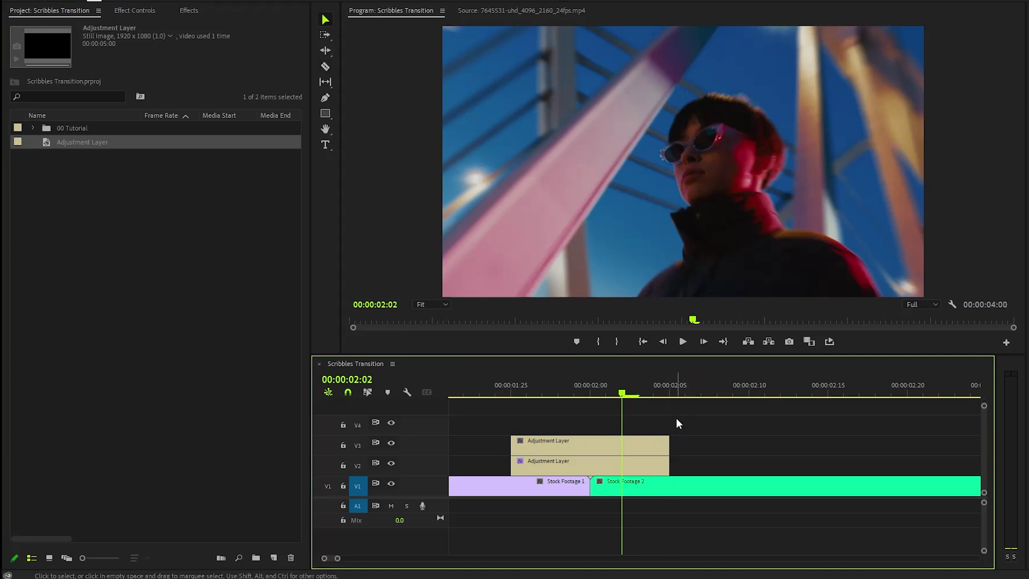
- Apply Fast Blur, VR Digital Glitch and Brightness & Contrast to the V3 adjustment layer
left_click(188, 11)
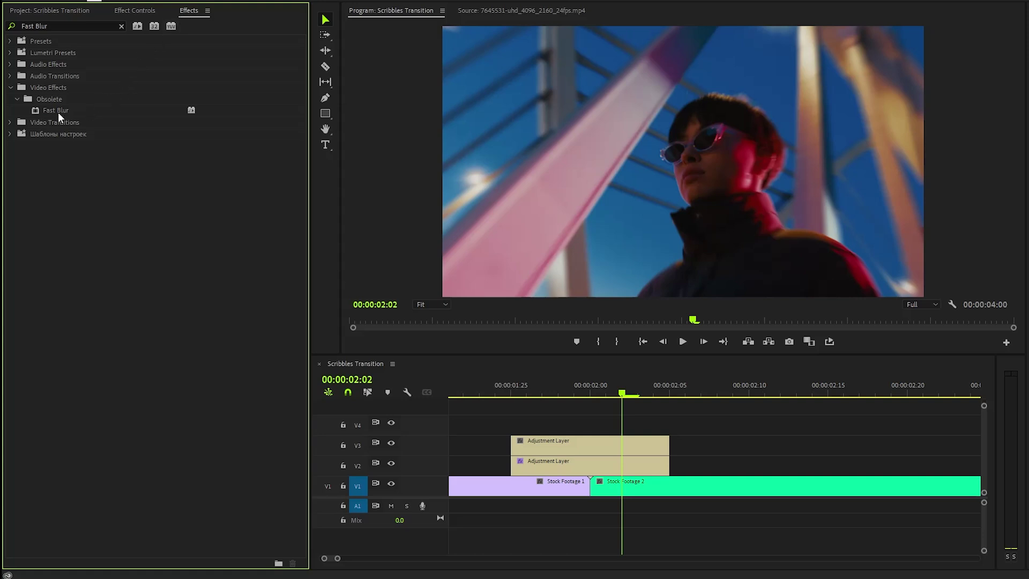
left_click(95, 113)
left_click_drag(57, 112, 547, 444)
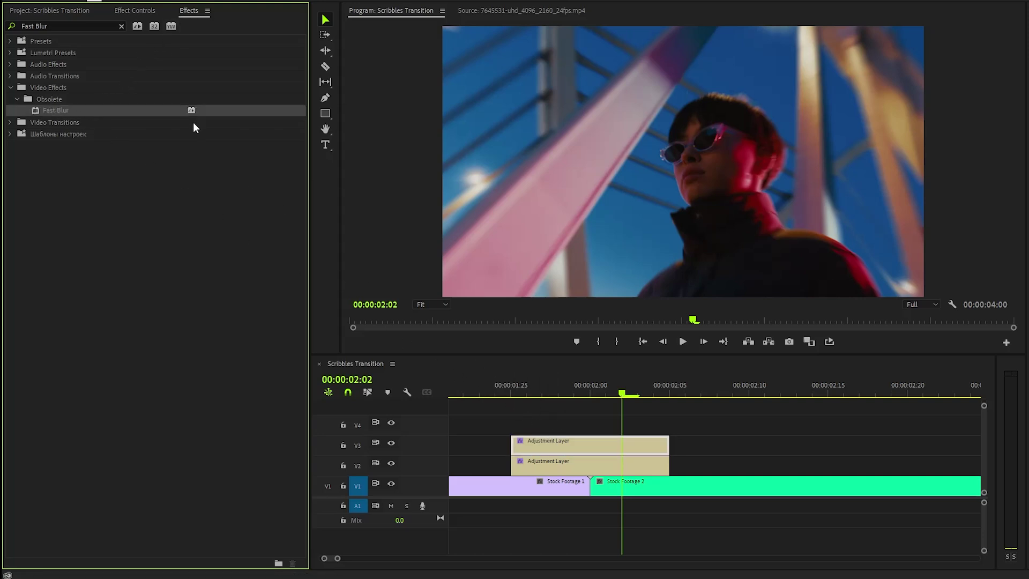
left_click(121, 26)
type("VR Digi")
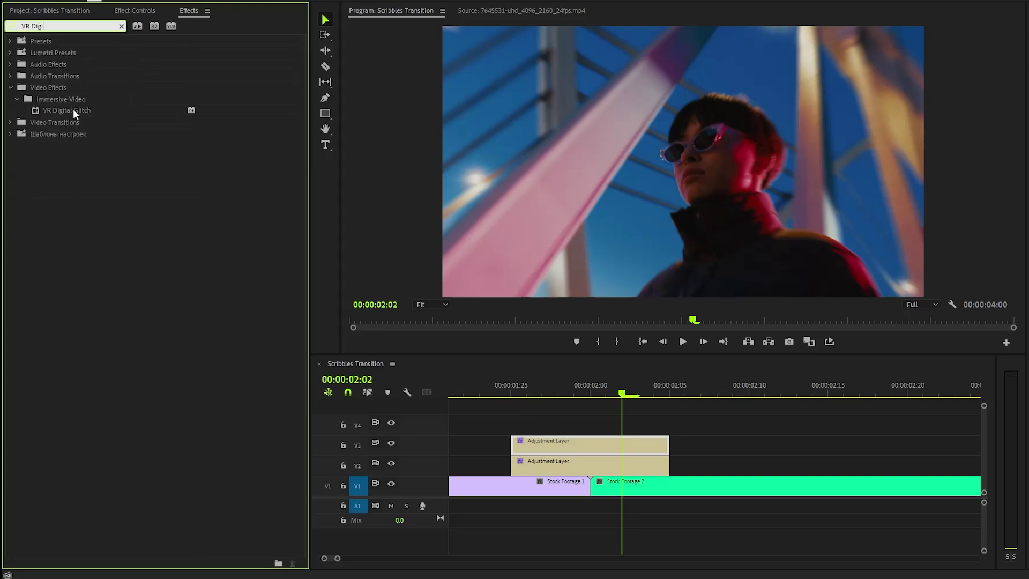
left_click_drag(73, 108, 549, 446)
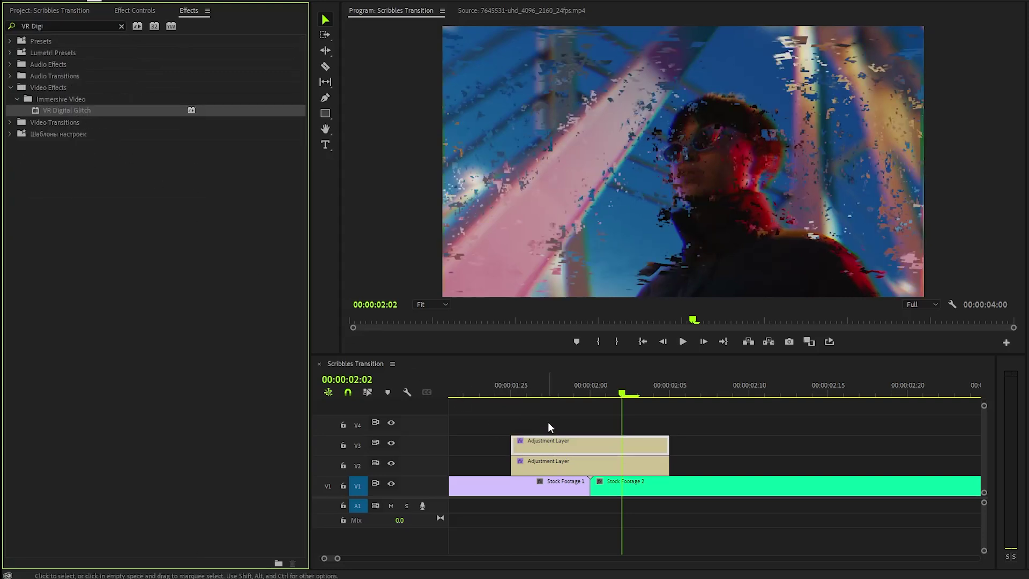
left_click(121, 26)
type("brightnes")
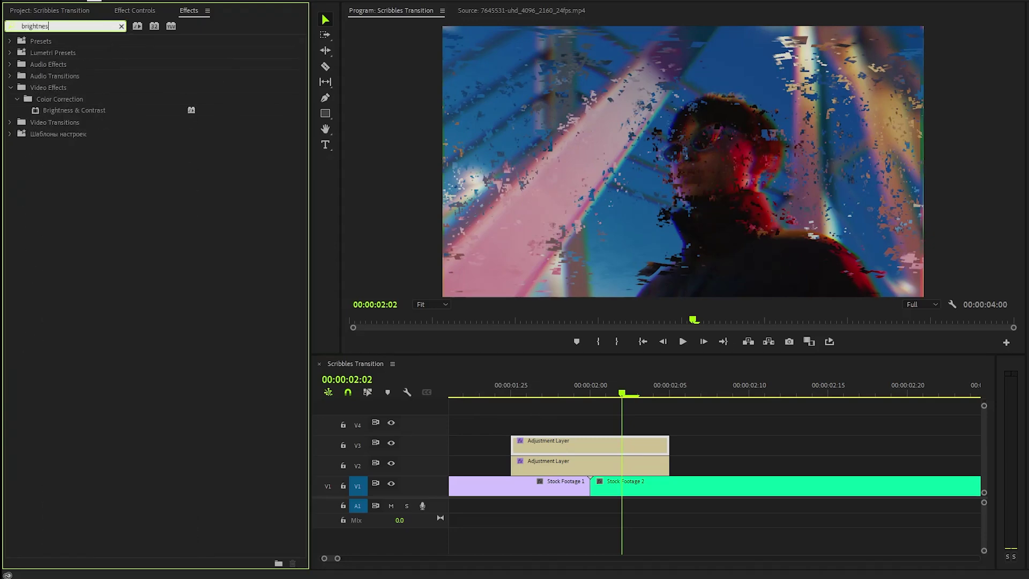
left_click(91, 110)
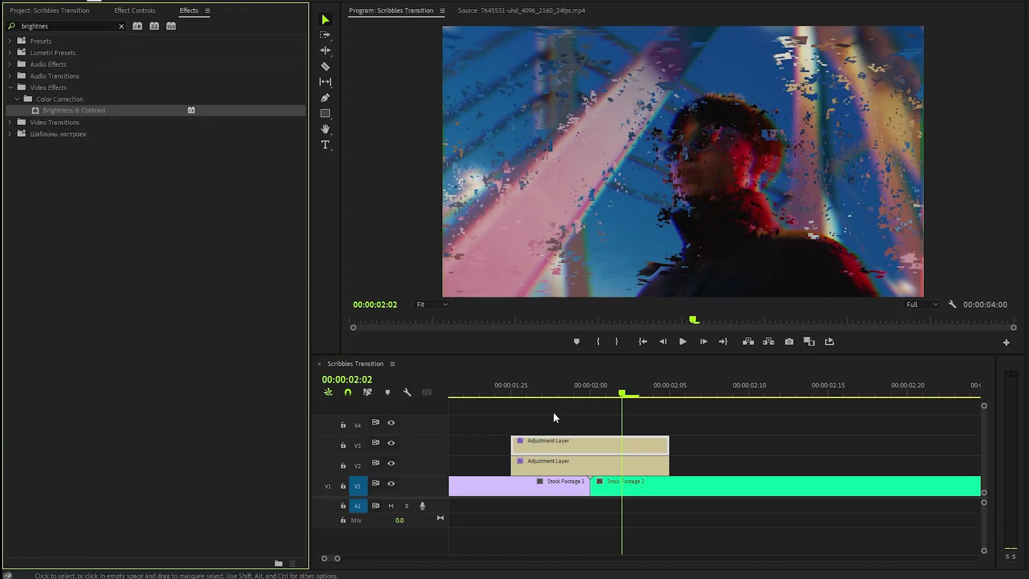
- Review the three effects in Effect Controls and collapse the VR Digital Glitch settings
left_click(150, 10)
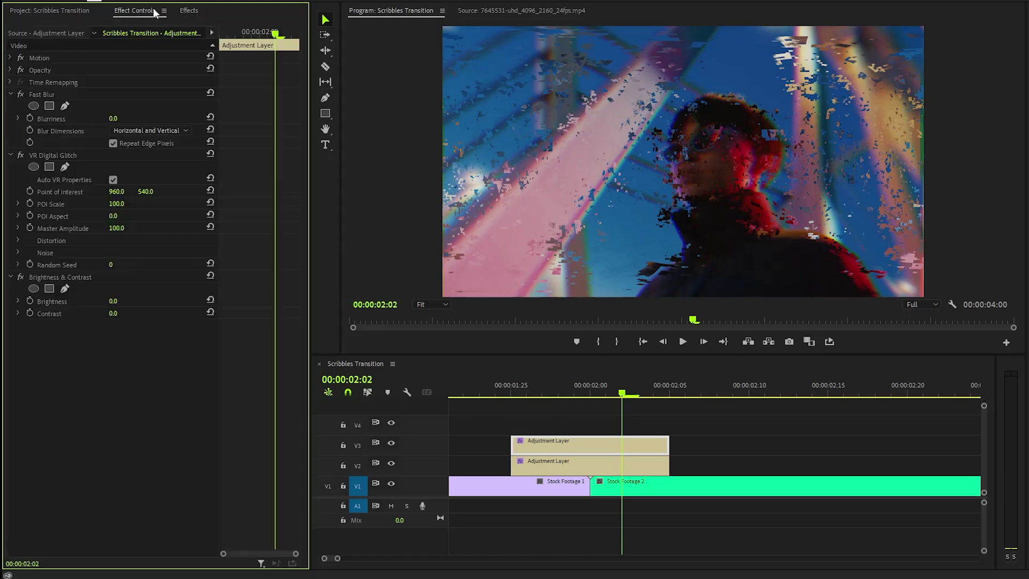
left_click(49, 95)
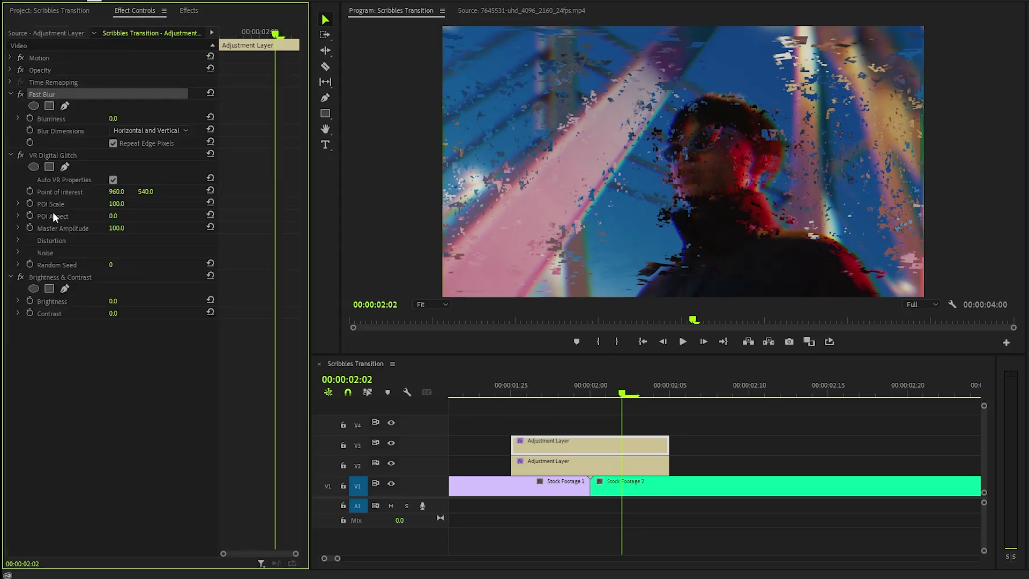
left_click(94, 276)
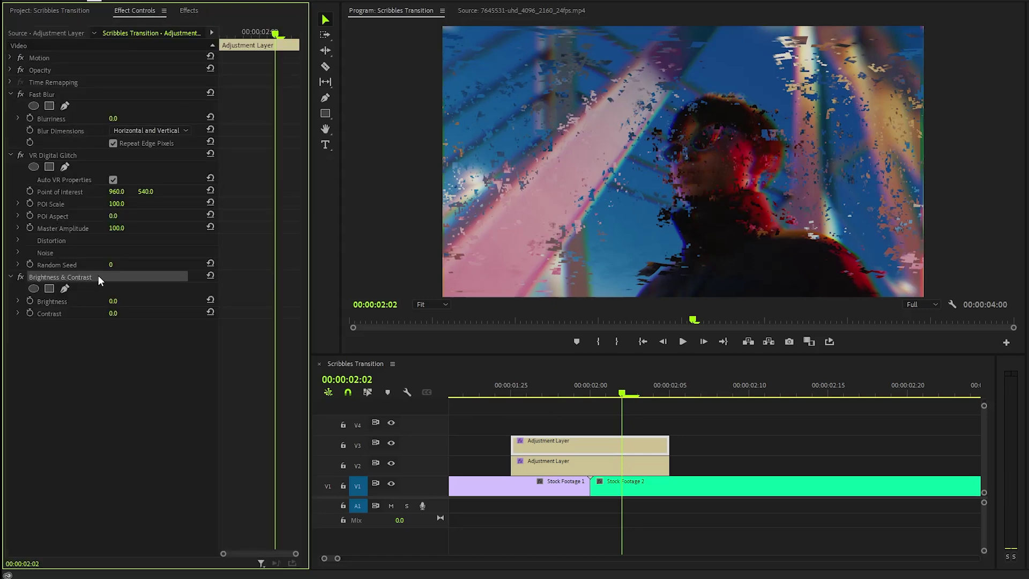
left_click(102, 155)
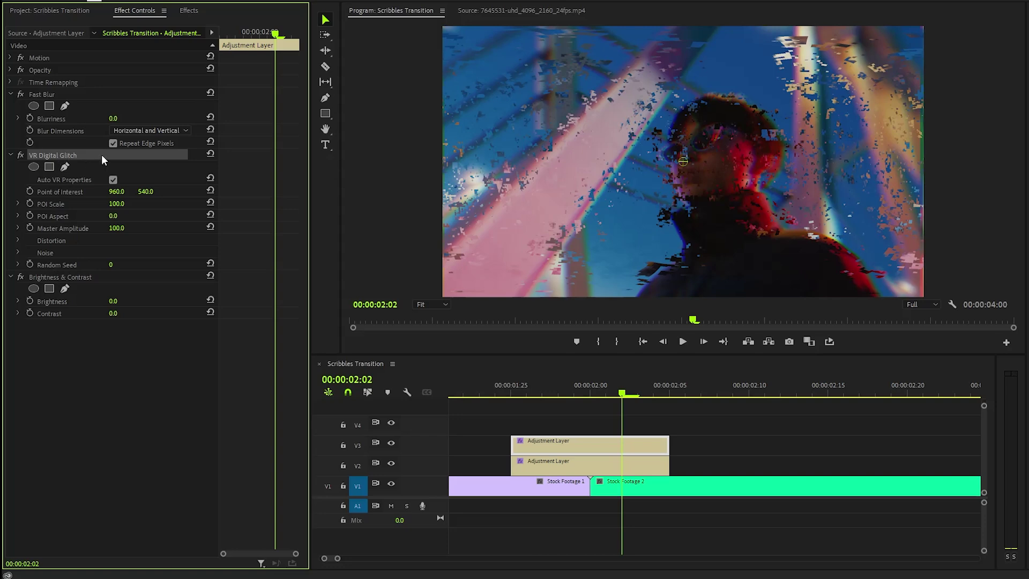
left_click(10, 156)
left_click(94, 235)
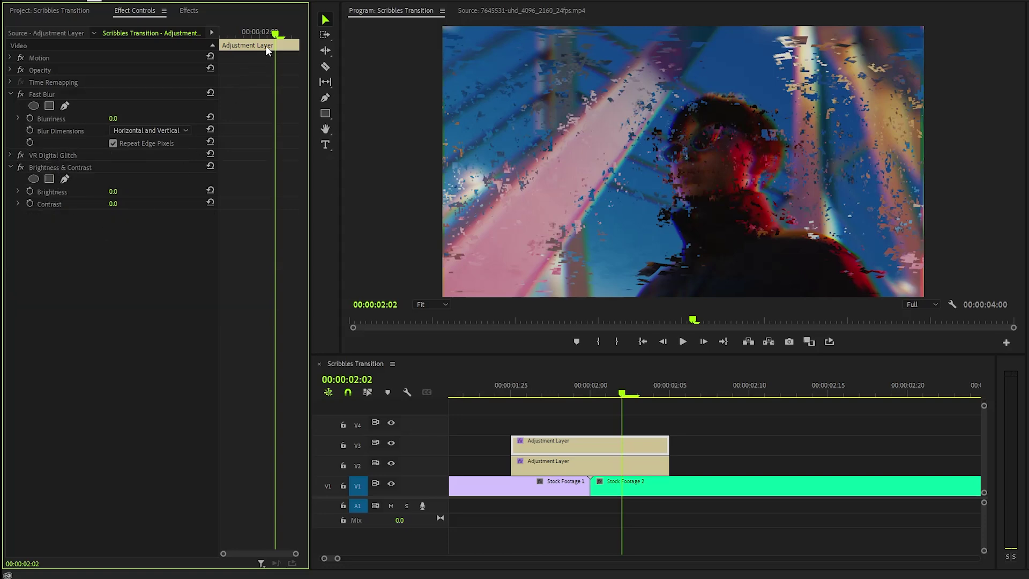
- Start Blurriness, Brightness and Contrast keyframes at 01:27
left_click_drag(265, 47, 223, 54)
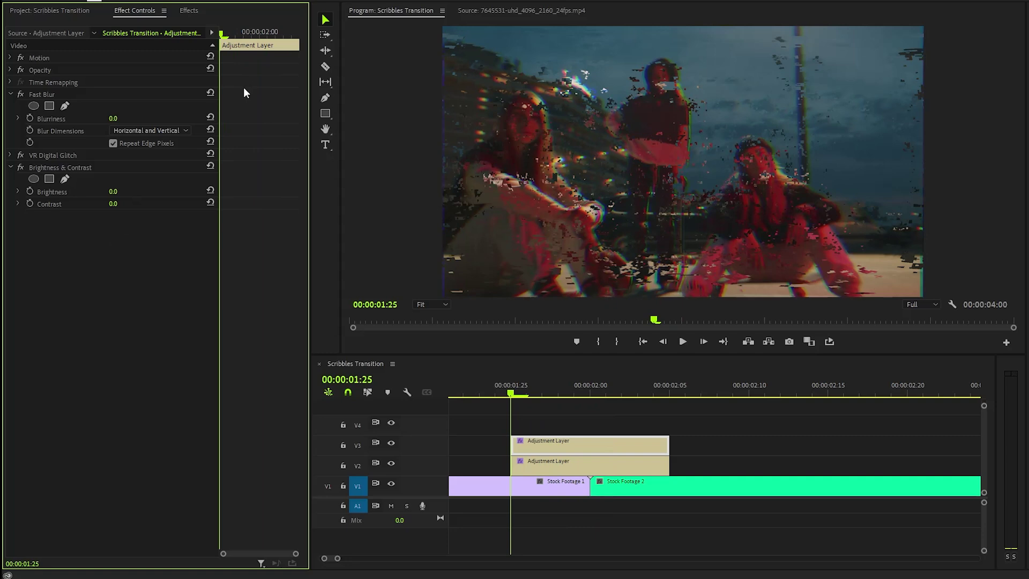
key("Right")
key("Right")
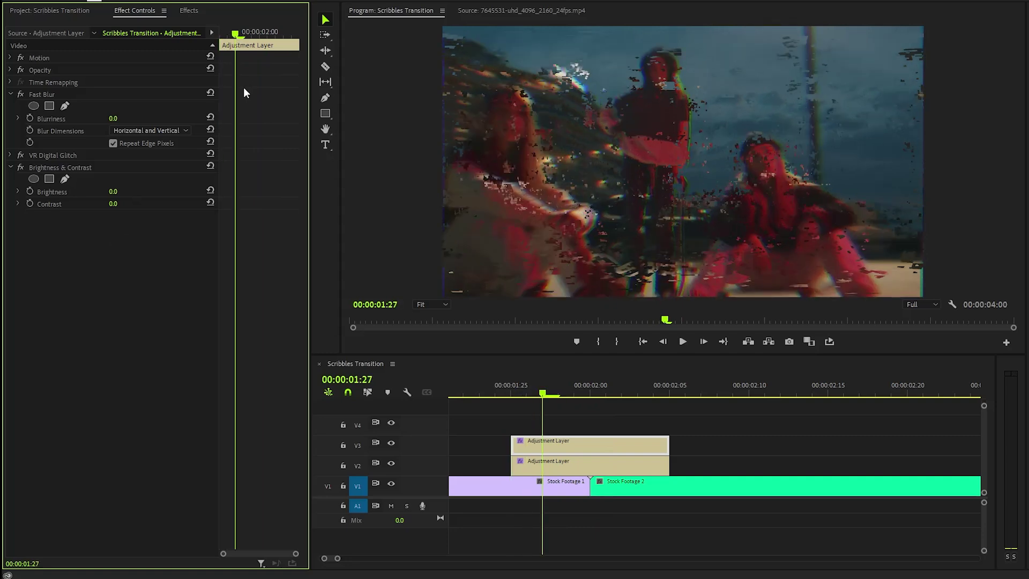
left_click(31, 118)
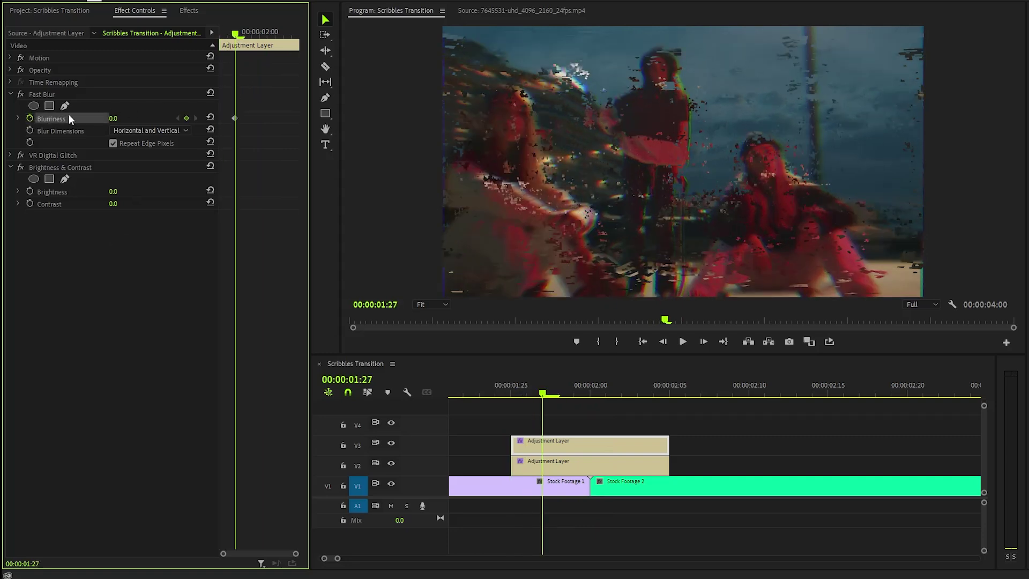
left_click(30, 192)
left_click(30, 204)
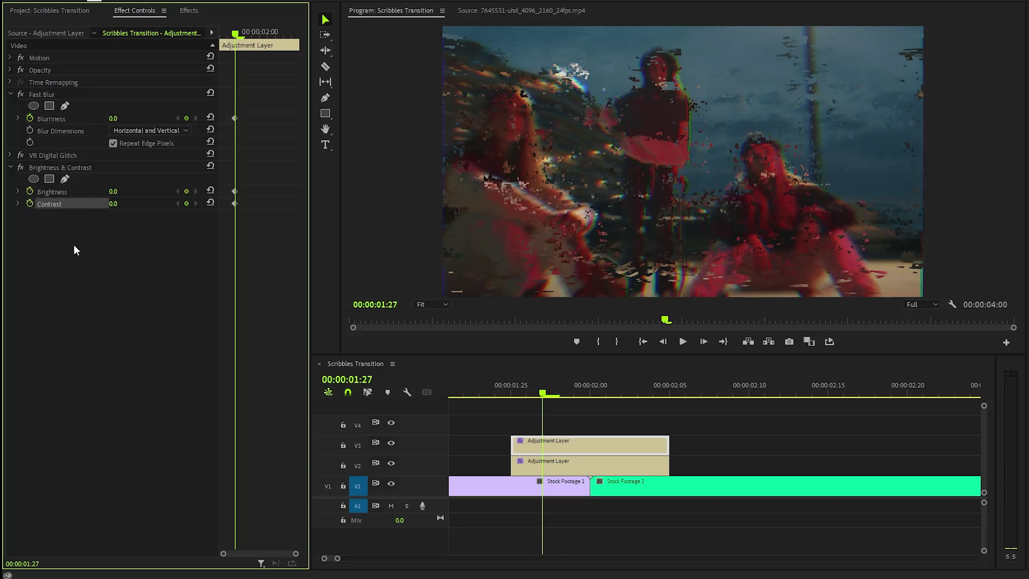
- At 02:00 set Contrast to 40, Brightness to 20 and Blurriness to 80
key("Right")
key("Right")
key("Right")
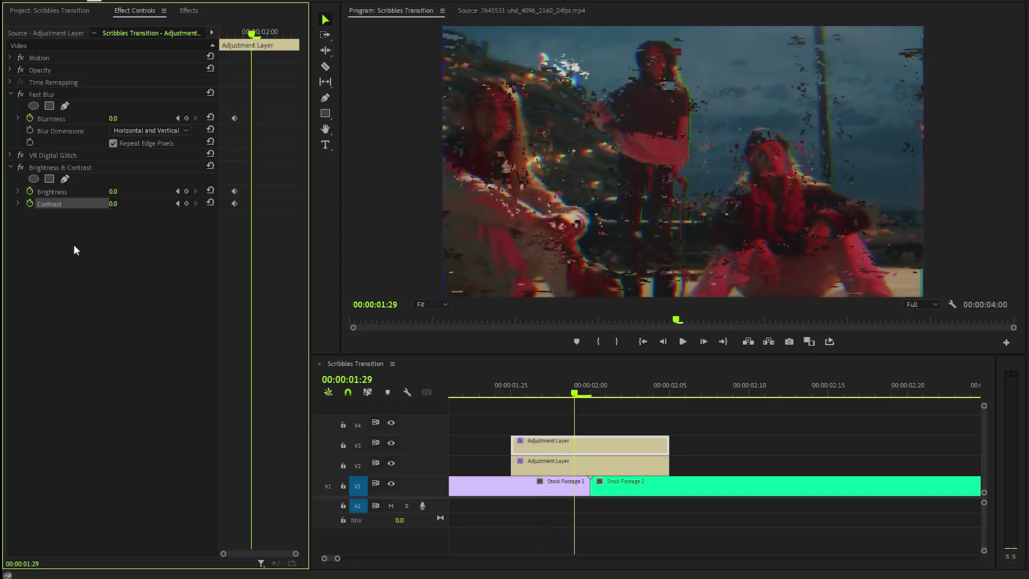
left_click(111, 204)
type("40")
key("Return")
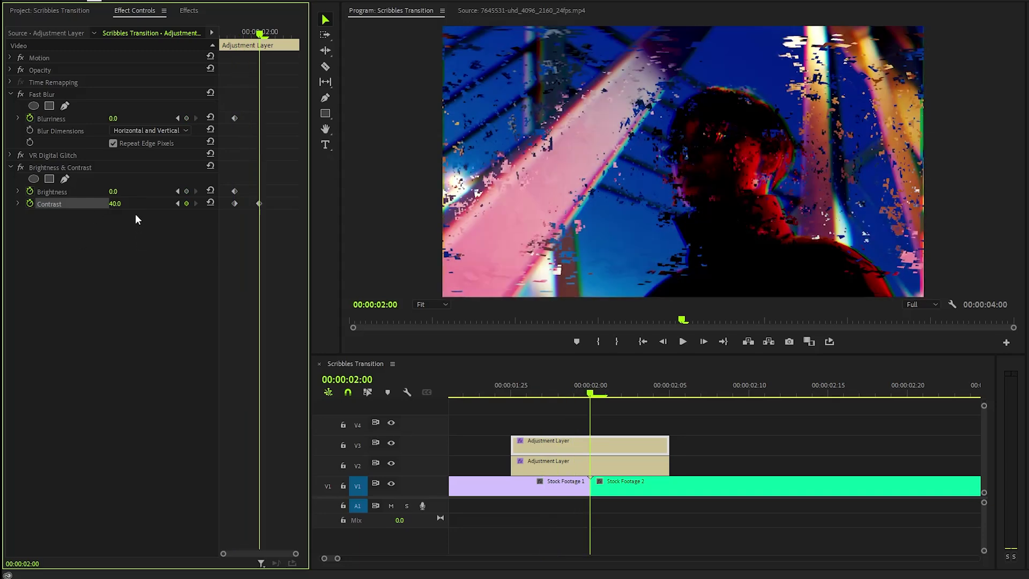
left_click(114, 191)
type("20")
key("Return")
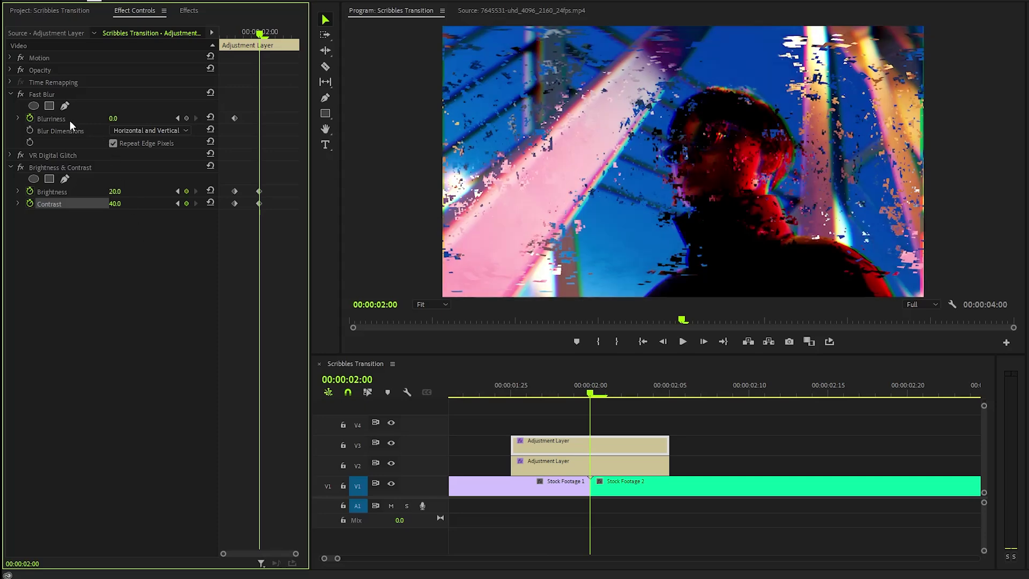
left_click(113, 118)
type("80")
key("Return")
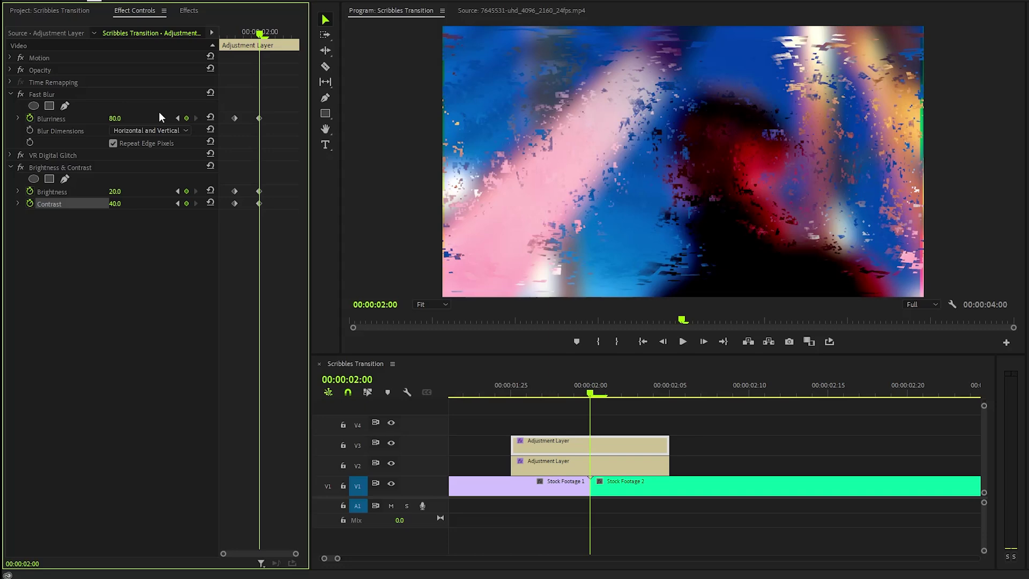
- At 02:03 reset Blurriness, Brightness and Contrast back to 0
key("Right")
key("Right")
key("Right")
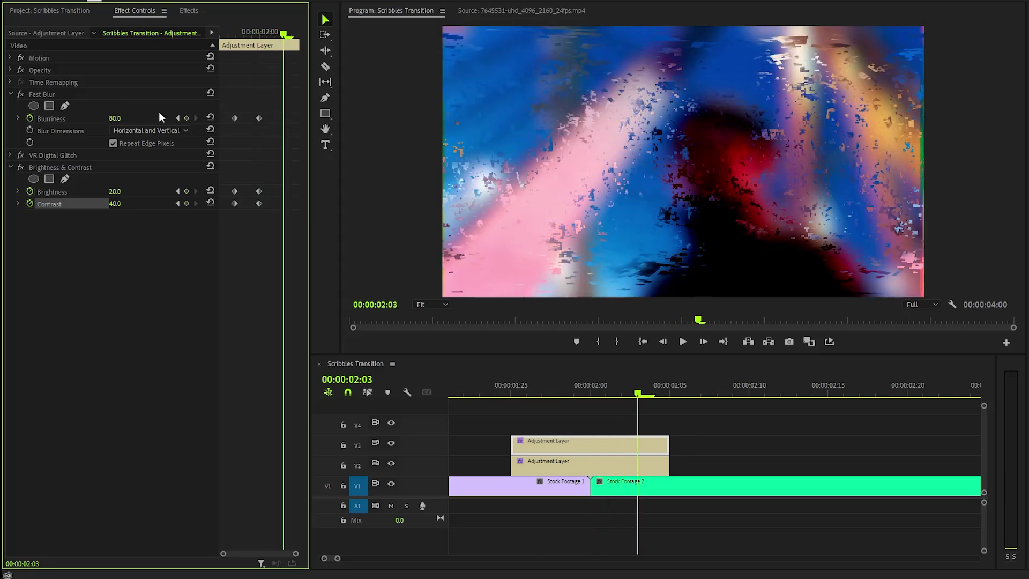
left_click(210, 118)
left_click(211, 191)
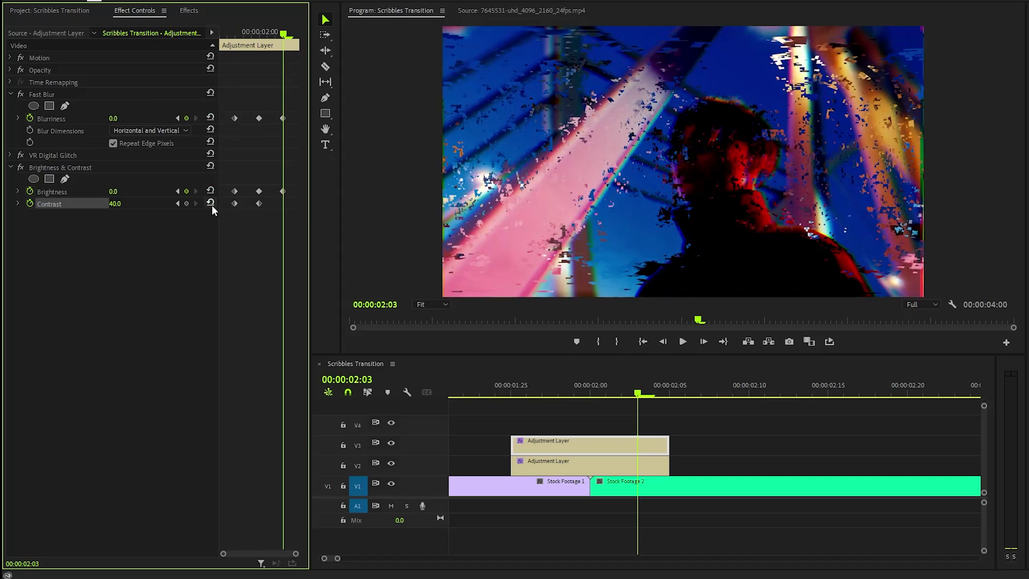
left_click(211, 203)
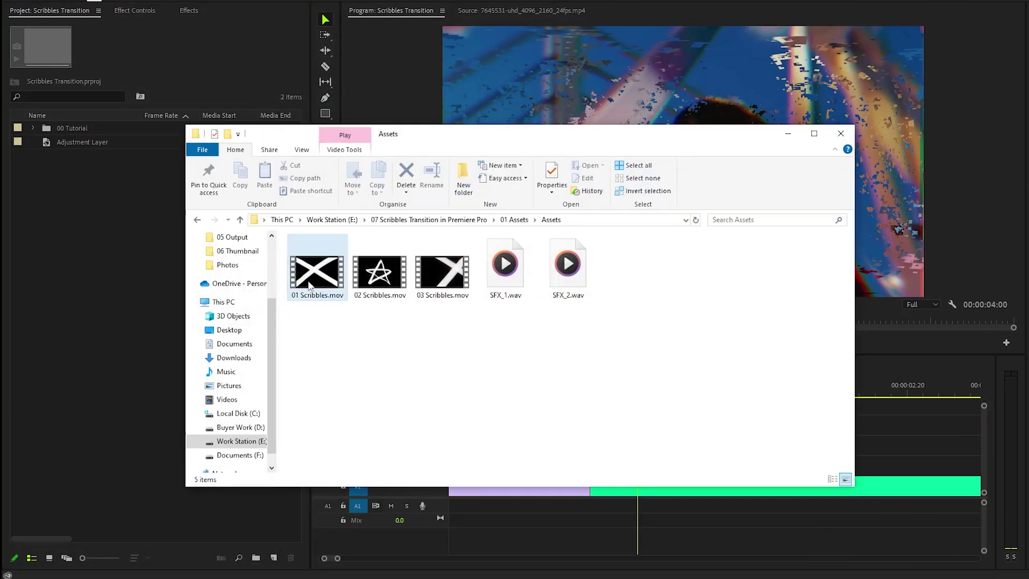
- Select 01 Scribbles.mov and SFX_1.wav in the Assets folder and drag them into the Project panel
mouse_move(307, 336)
left_mouse_down()
mouse_move(452, 297)
mouse_move(548, 299)
mouse_move(636, 270)
left_mouse_up()
left_click(633, 270)
left_click(317, 289)
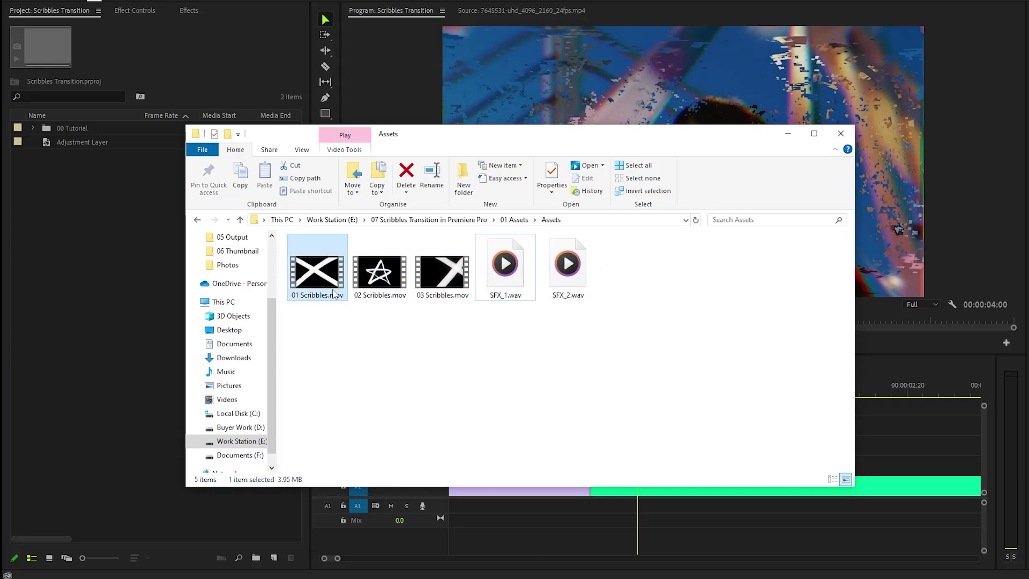
left_click(505, 289, "ctrl")
left_click_drag(318, 301, 108, 297)
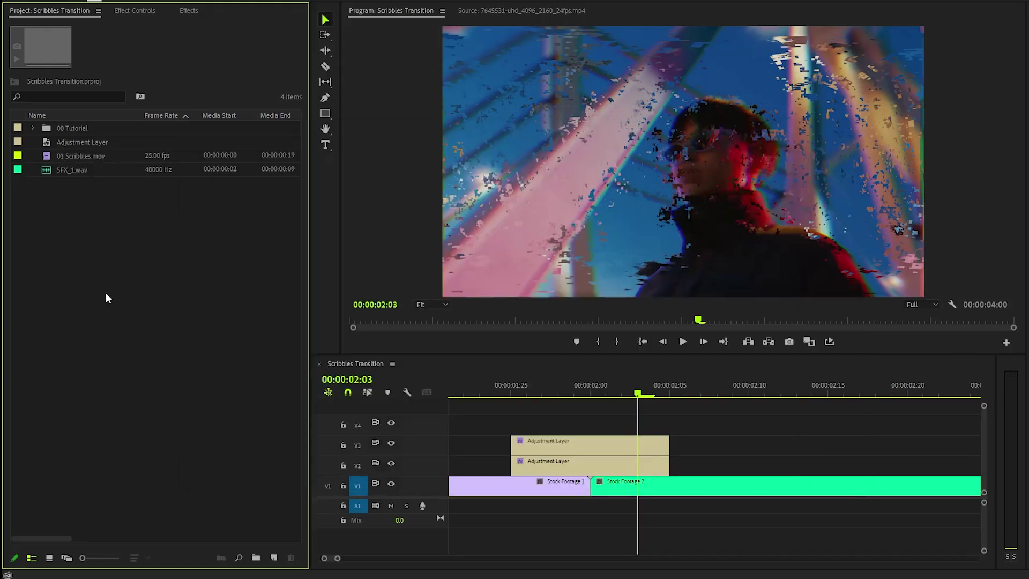
- Place 01 Scribbles.mov on V4 at 01:27 and set it to frame size
left_click_drag(638, 394, 519, 397)
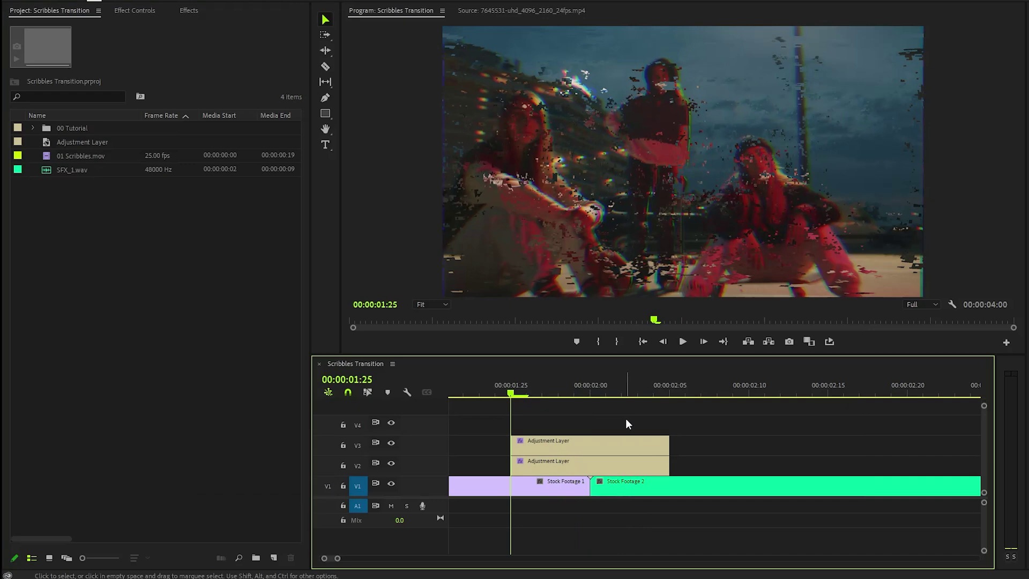
key("Right")
key("Right")
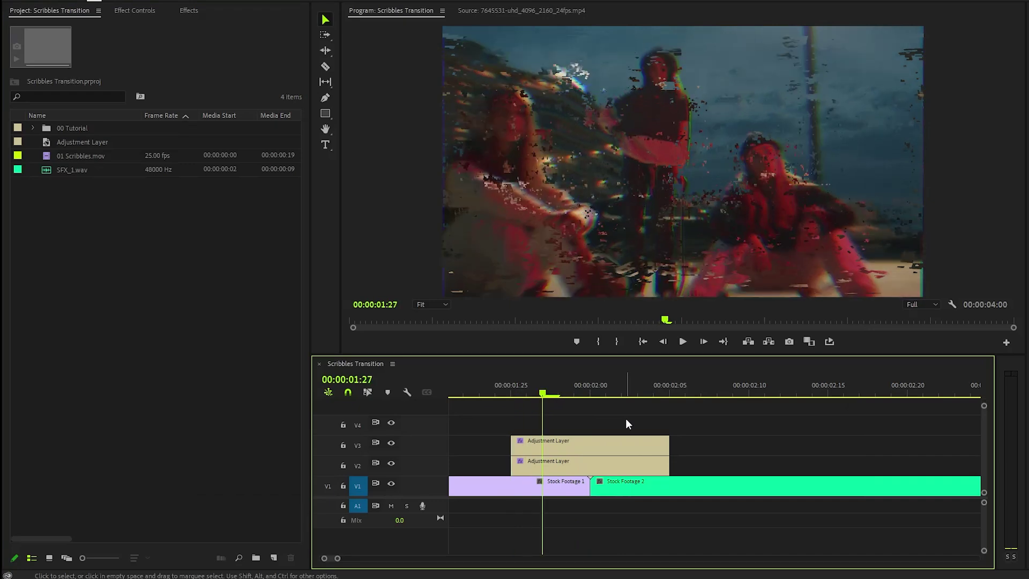
mouse_move(80, 156)
left_mouse_down()
mouse_move(308, 306)
mouse_move(542, 407)
mouse_move(544, 420)
left_mouse_up()
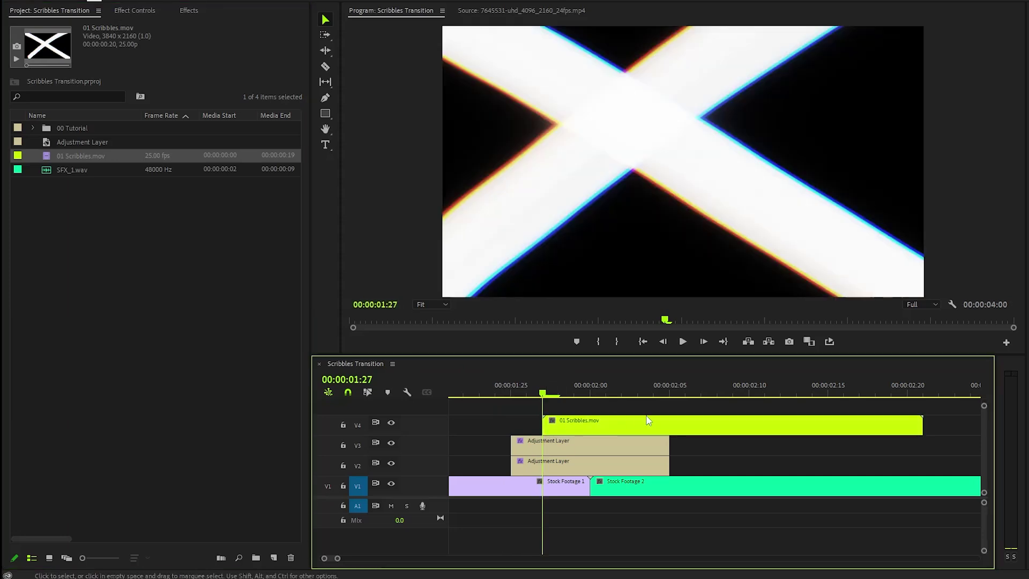
right_click(747, 420)
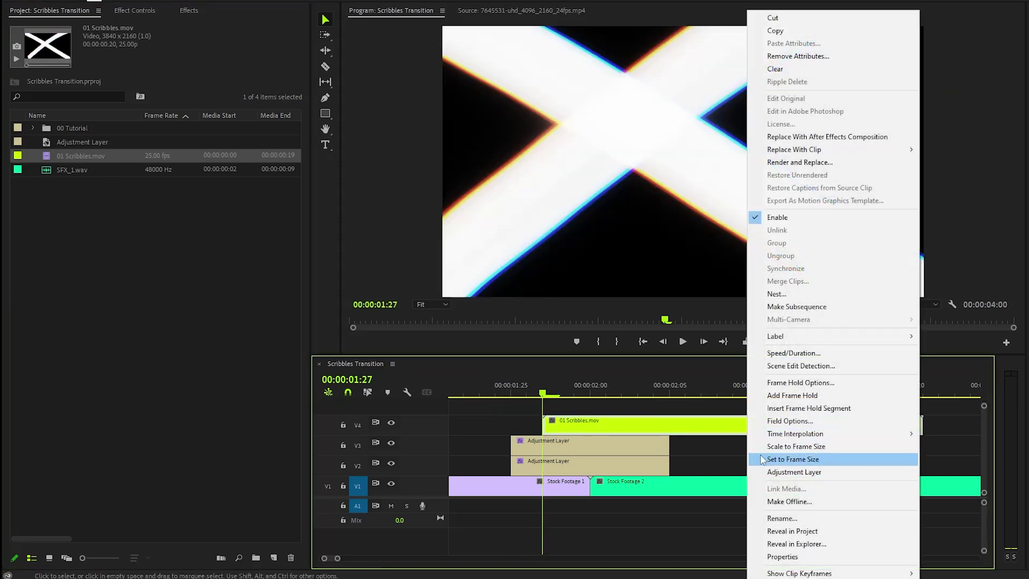
left_click(764, 459)
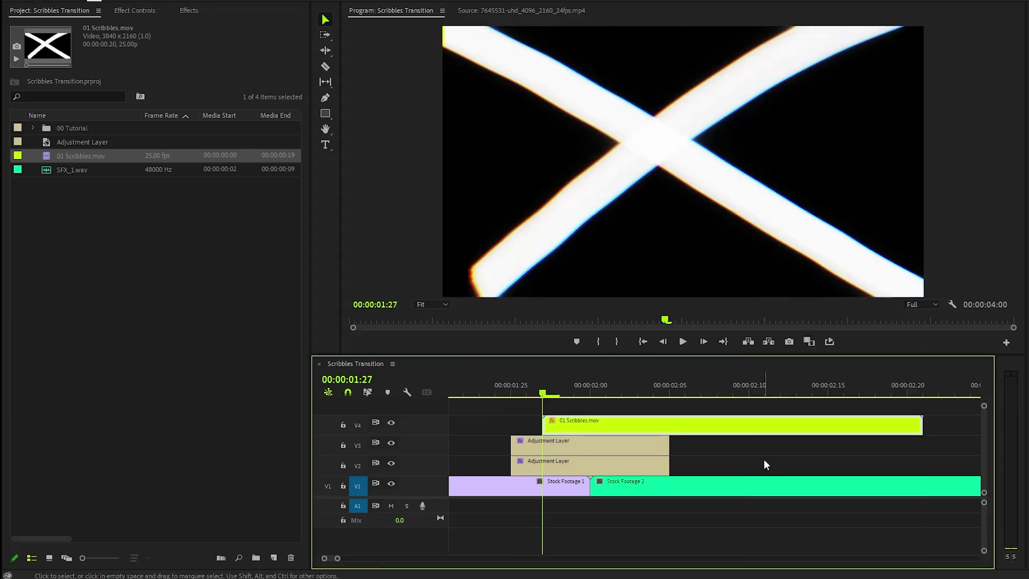
- Trim the Scribbles clip so it ends at 02:03
key("Right")
key("Right")
key("Right")
key("Right")
key("Right")
key("Right")
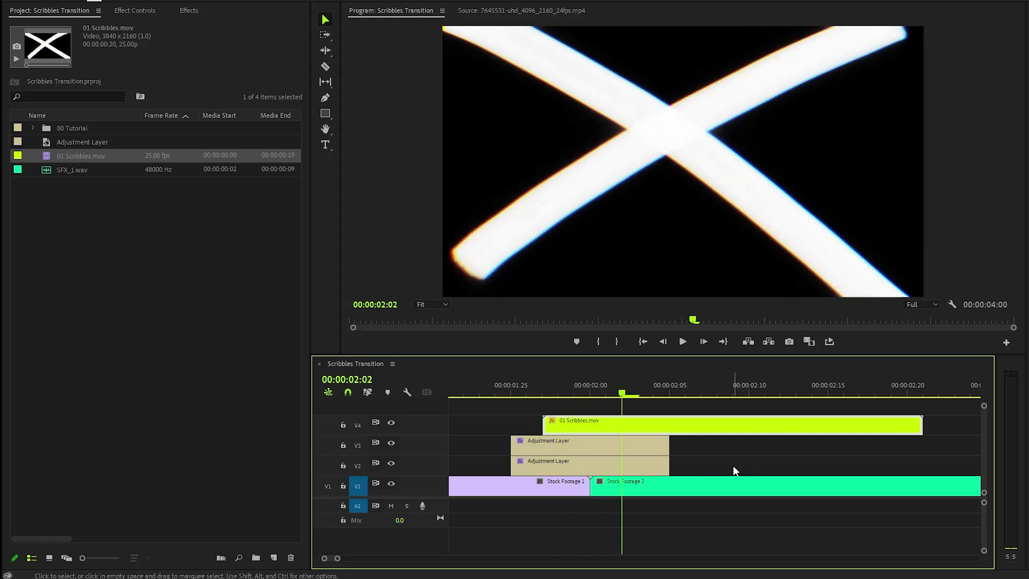
key("c")
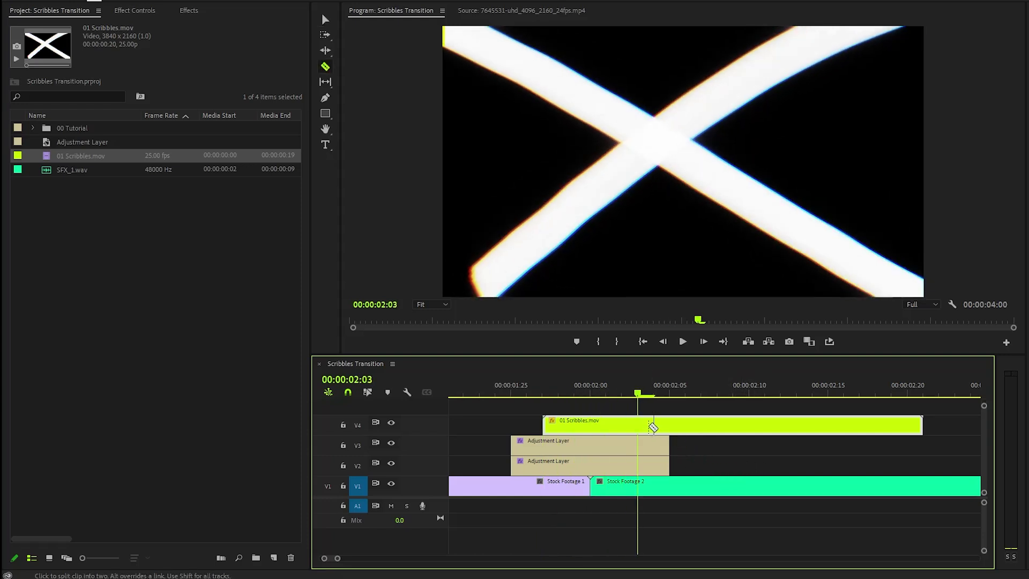
left_click(644, 426)
key("v")
left_click(695, 430)
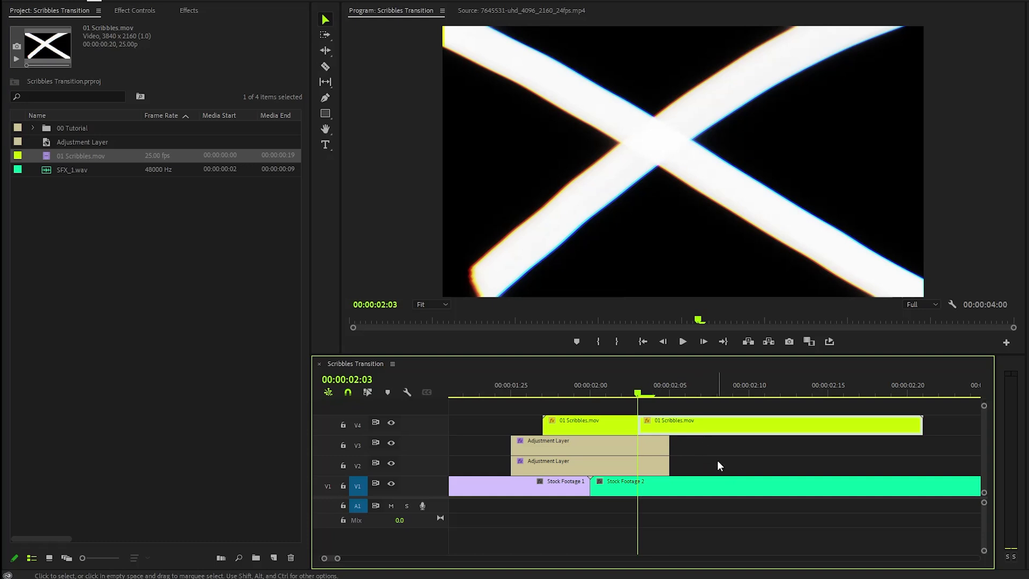
key("Delete")
key("Up")
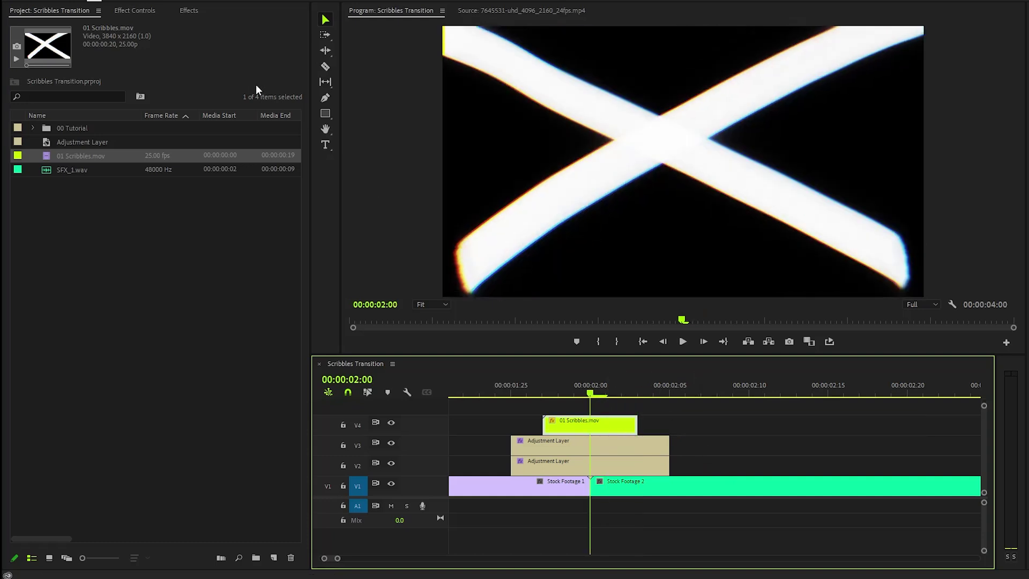
left_click(134, 12)
- Set the Scribbles overlay's blend mode to Screen and place SFX_1.wav on A1 under the cut
left_click(125, 106)
left_click(135, 225)
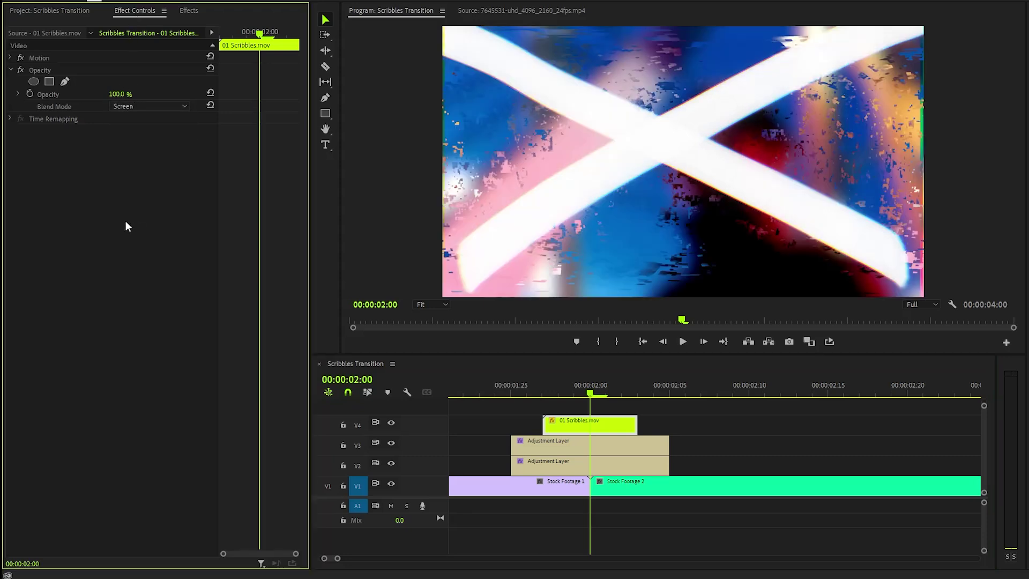
left_click(35, 11)
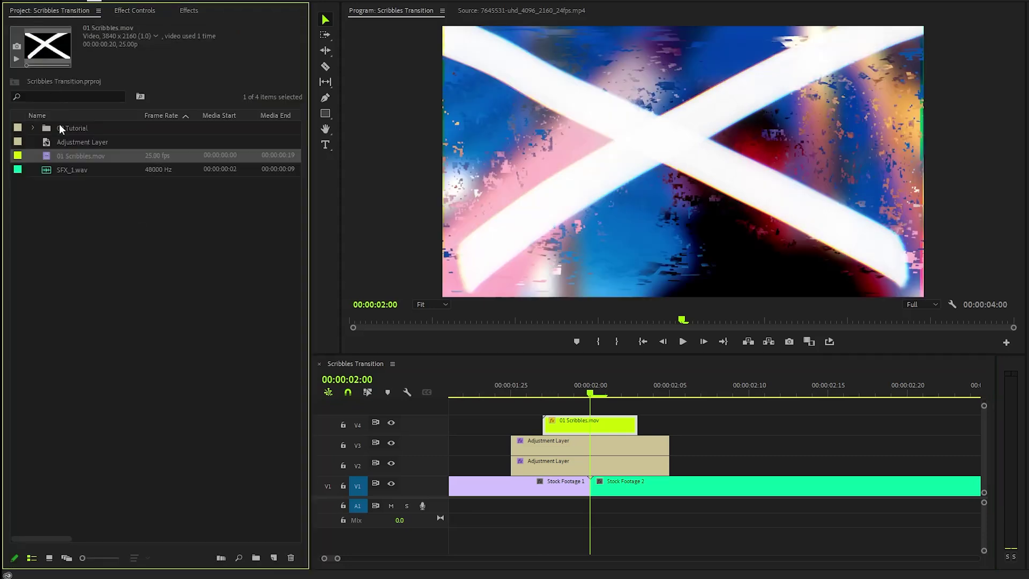
left_click_drag(63, 170, 516, 512)
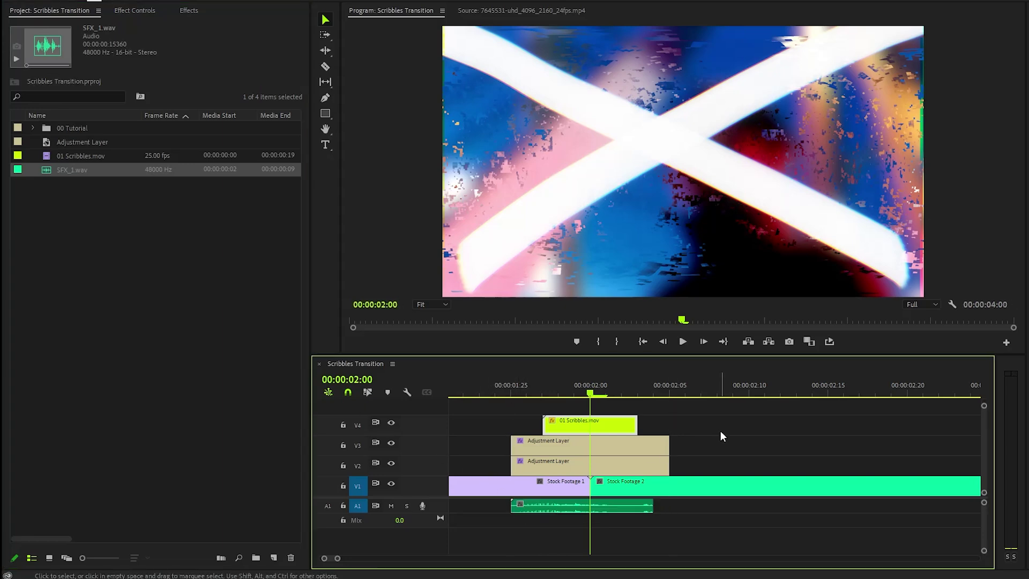
- Zoom the timeline out and play back the transition from about one second
left_click_drag(338, 558, 363, 558)
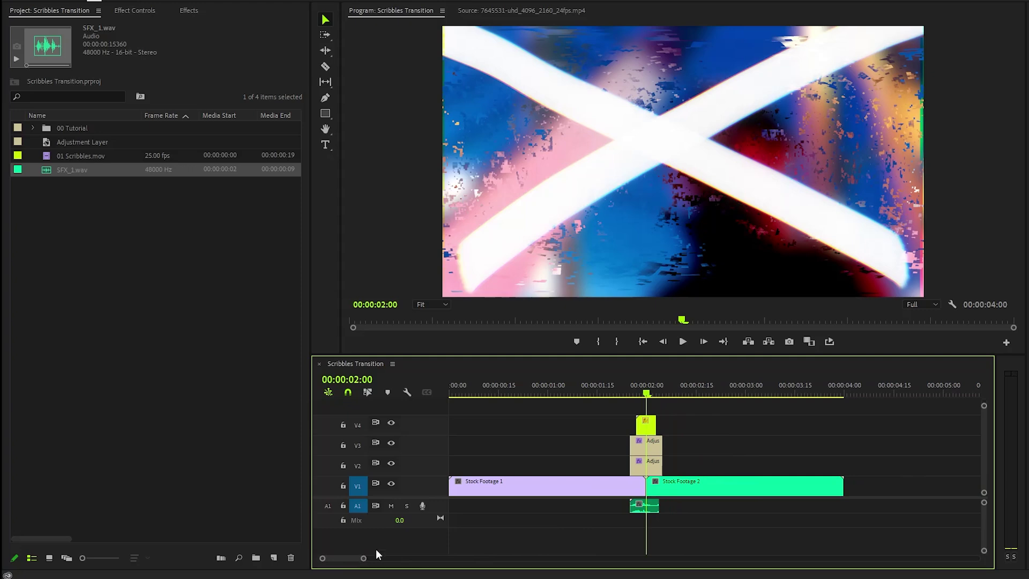
left_click(554, 385)
key("space")
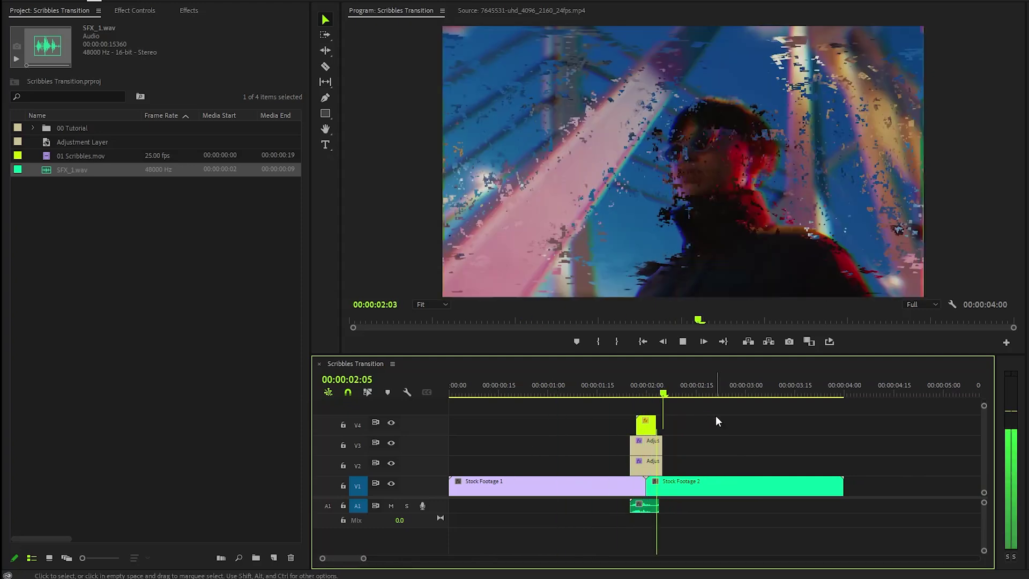
key("space")
left_click(572, 389)
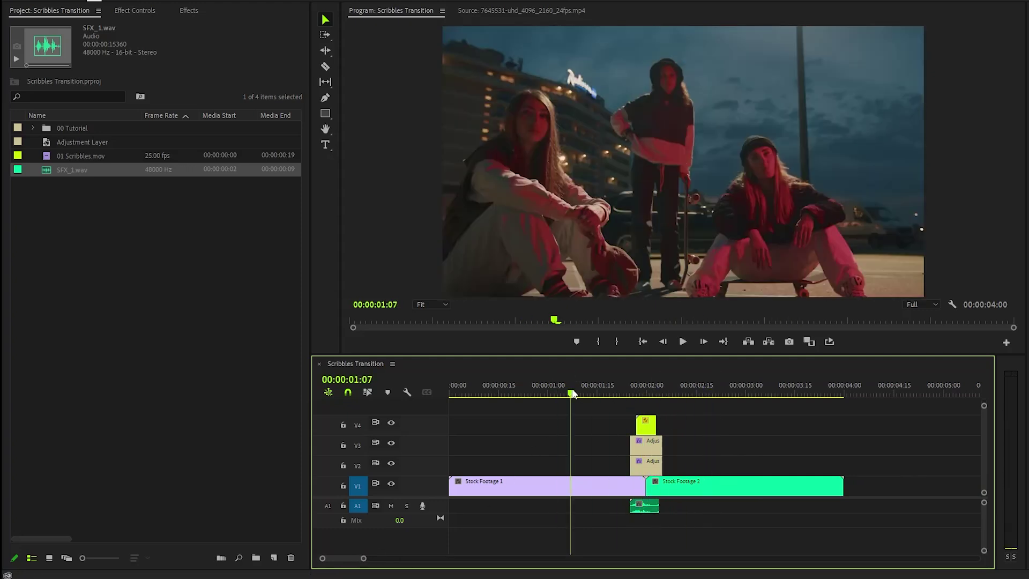